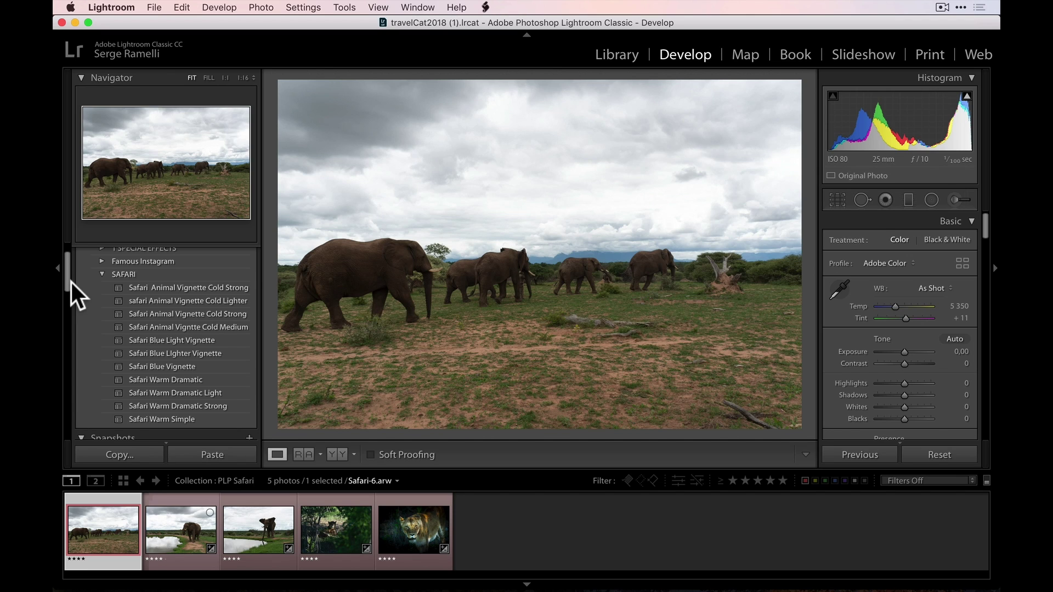
Step: Preview the SAFARI presets on the elephant herd photo and apply Safari Warm Dramatic
left_click(71, 281)
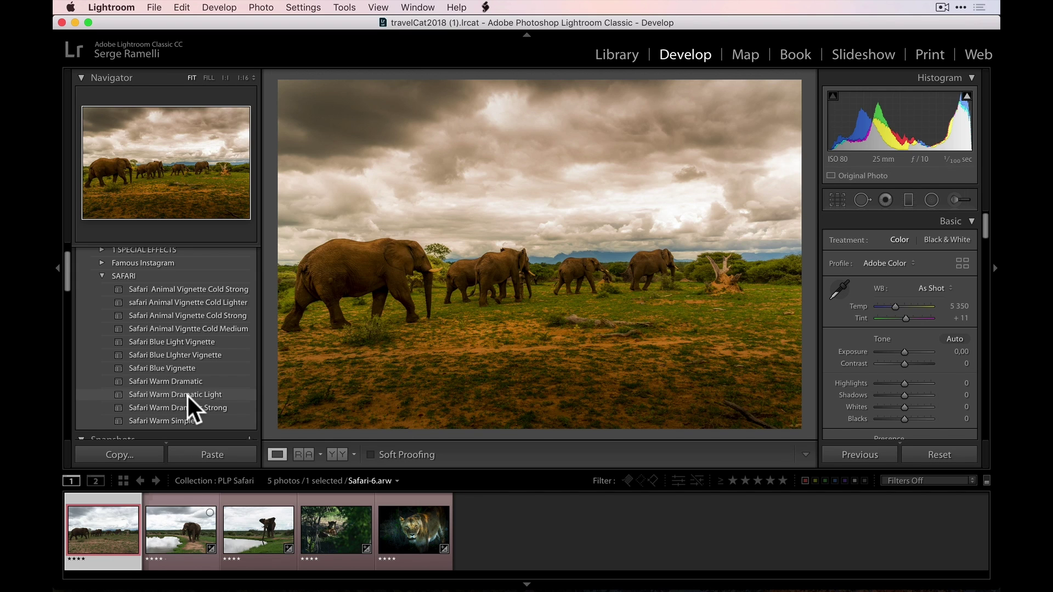
left_click(187, 396)
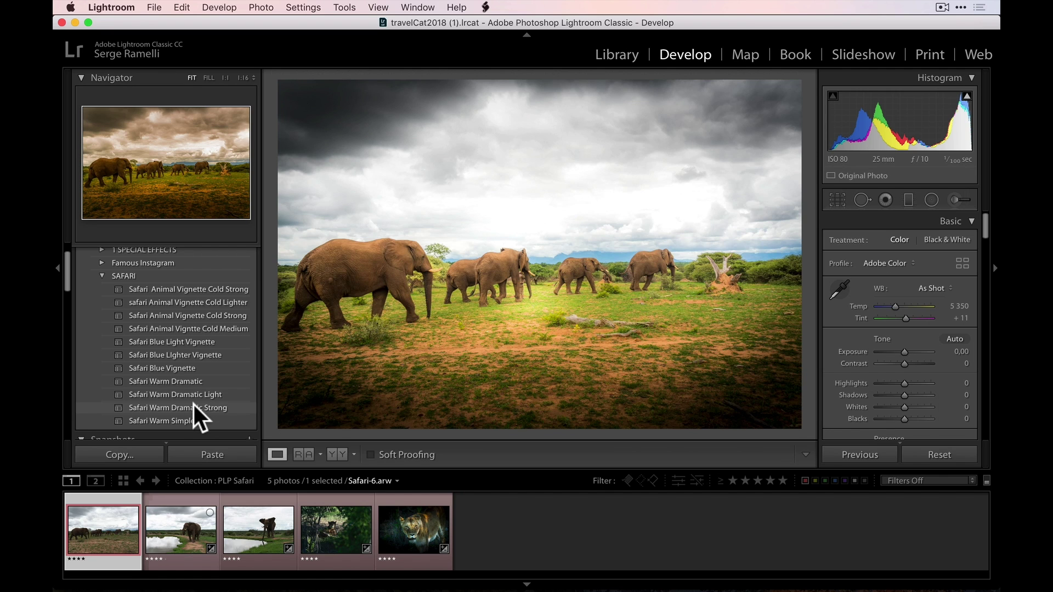
left_click(193, 406)
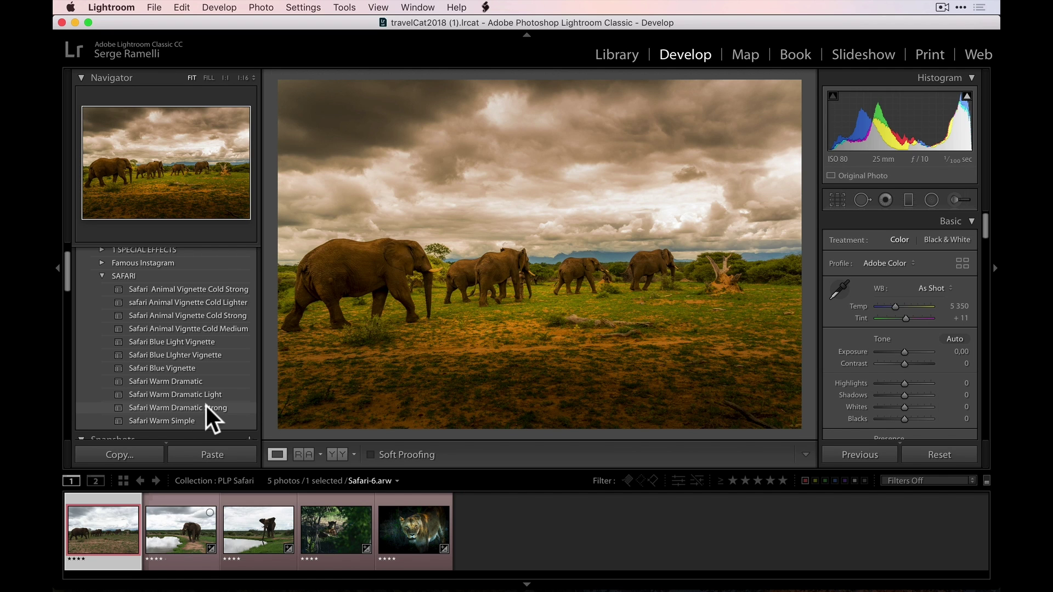
left_click(183, 418)
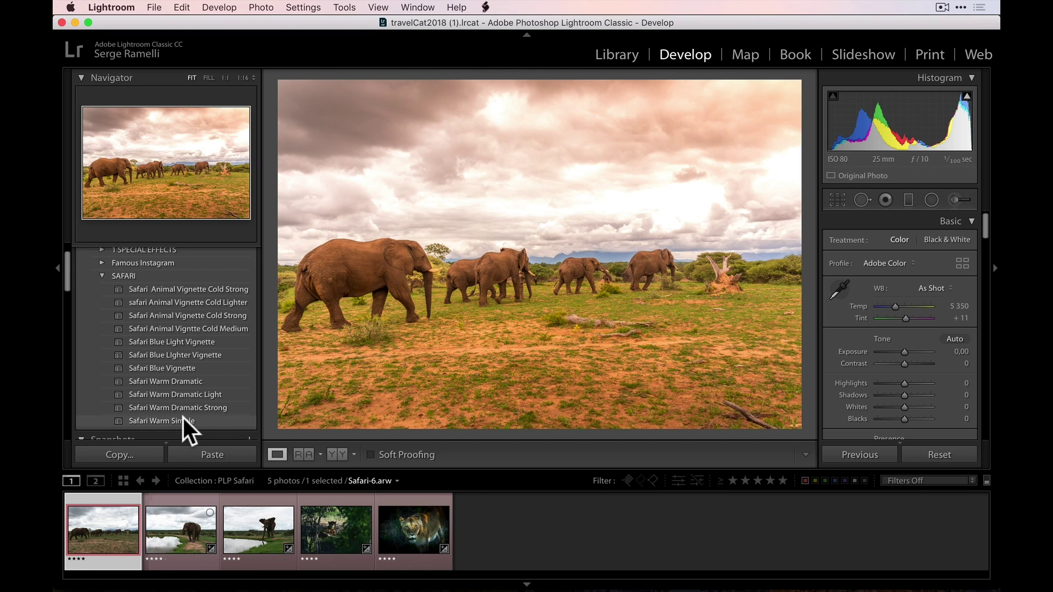
left_click(179, 287)
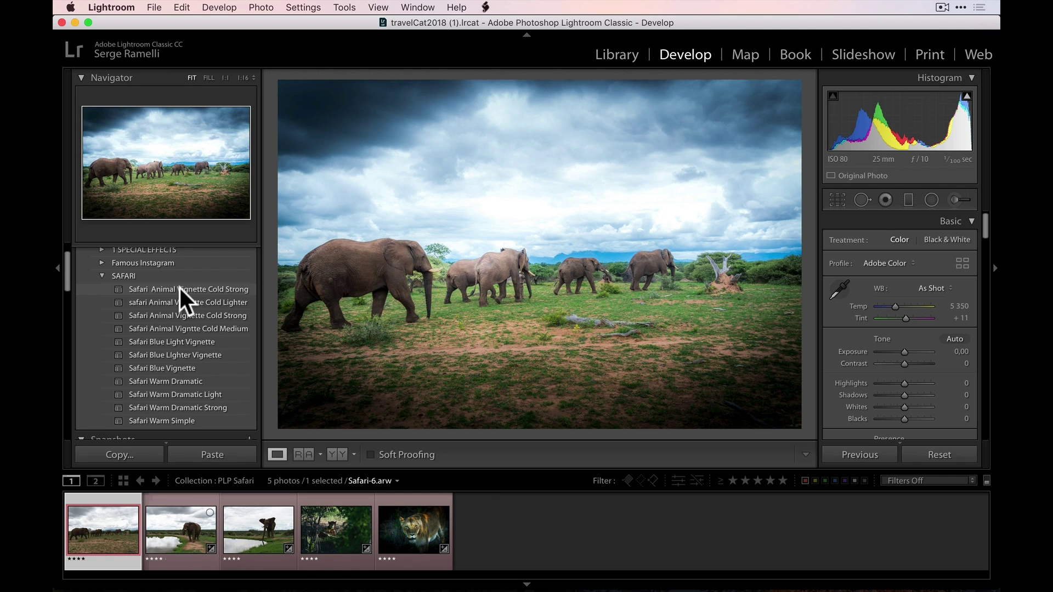
left_click(183, 301)
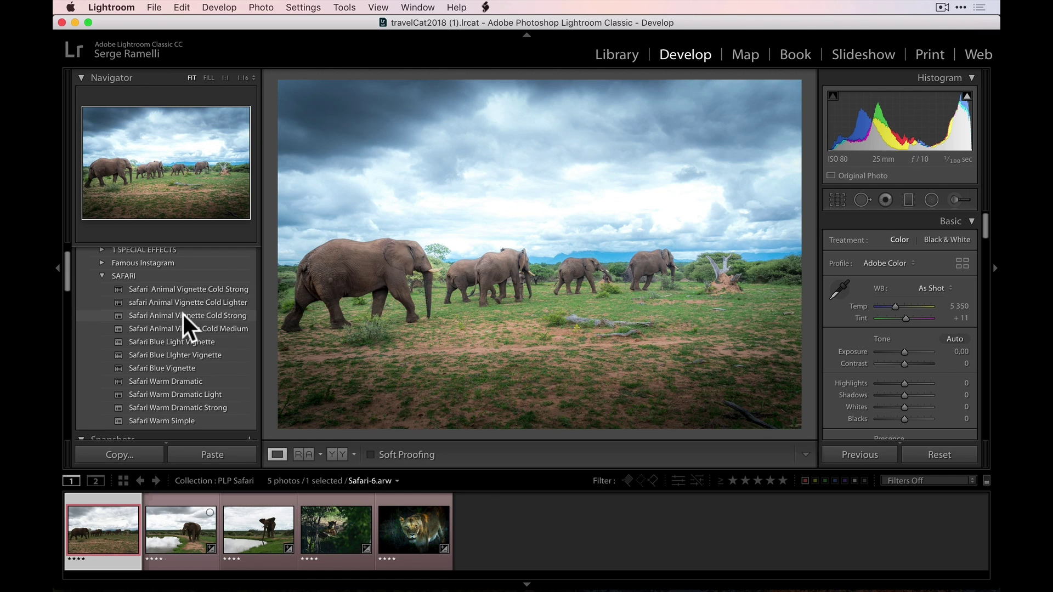
left_click(183, 315)
left_click(183, 328)
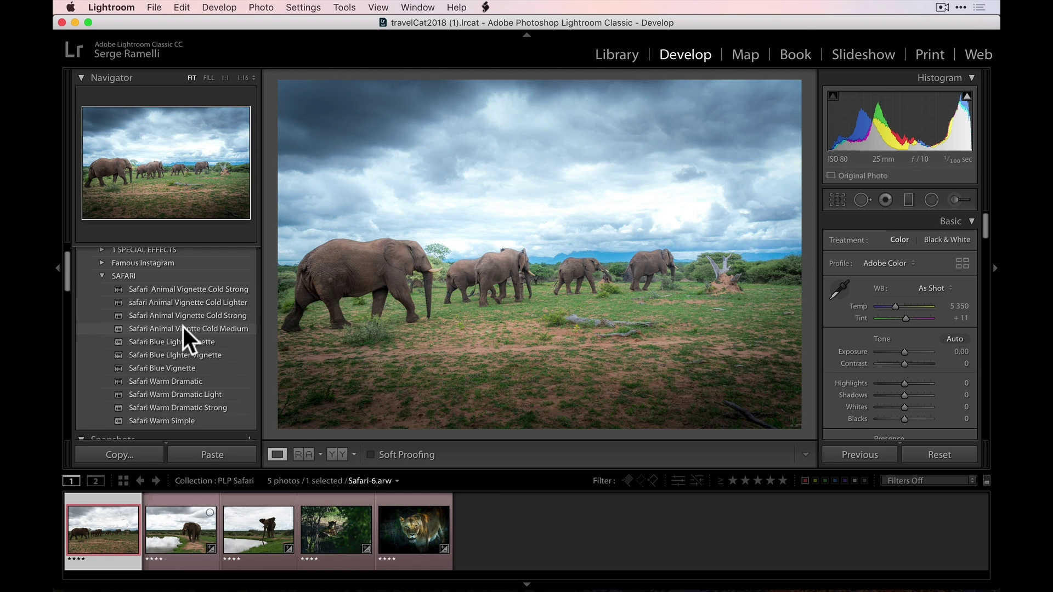
left_click(185, 375)
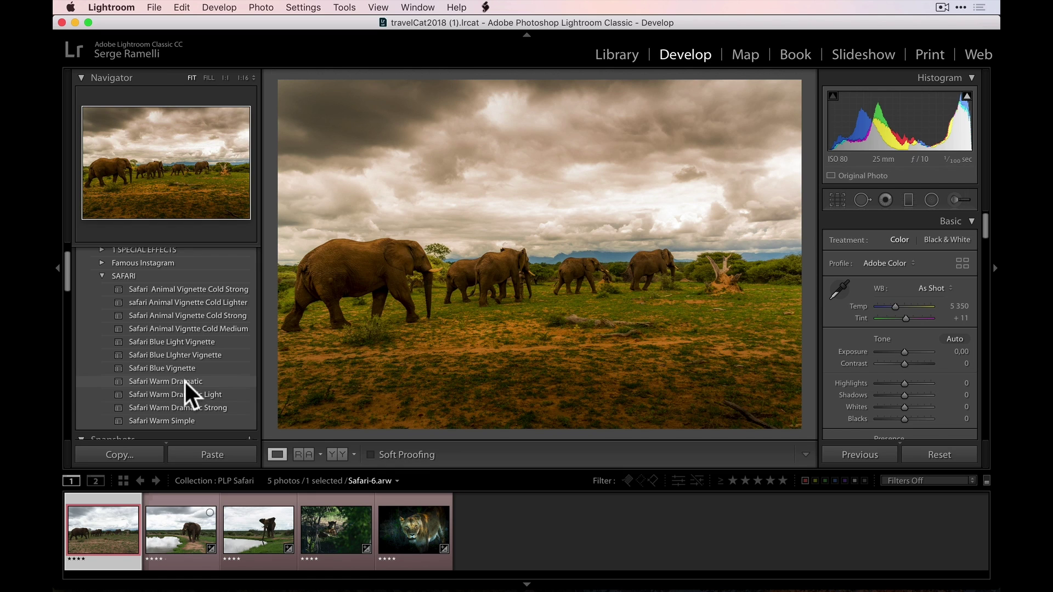
left_click(182, 380)
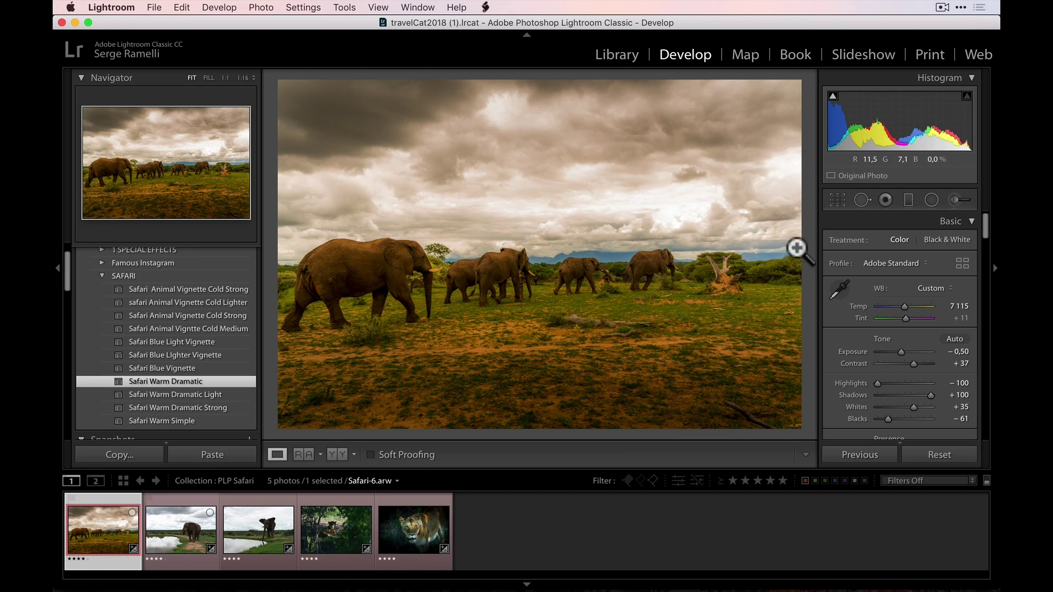
Step: Draw a wide, flat radial filter centred on the elephant herd and invert it so it affects the inside
left_click(923, 205)
left_click_drag(463, 277, 768, 308)
left_click_drag(462, 281, 508, 282)
scroll(886, 346, "down", 4)
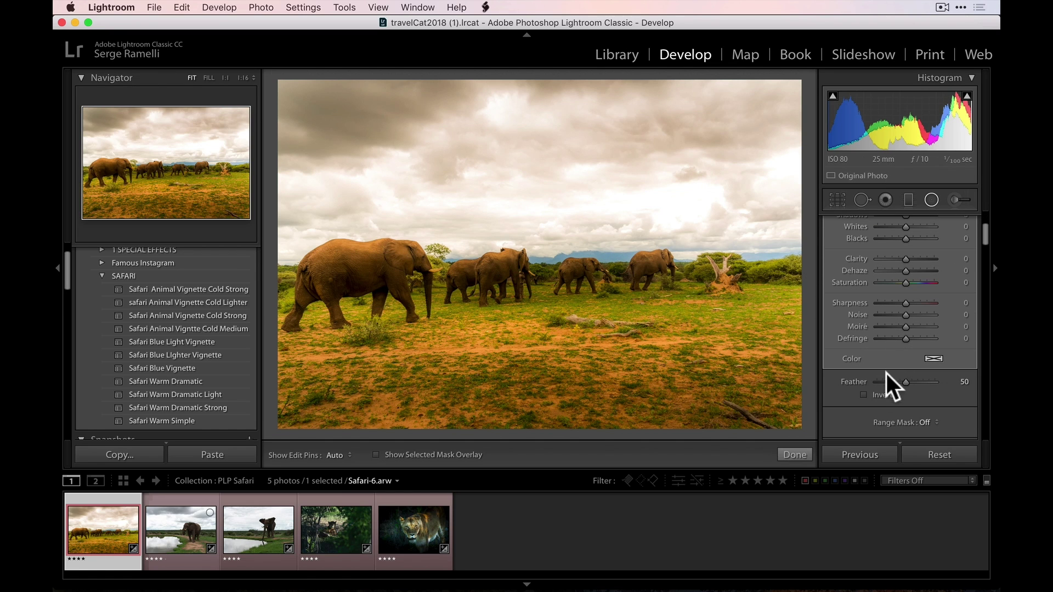
left_click(879, 393)
scroll(904, 312, "up", 3)
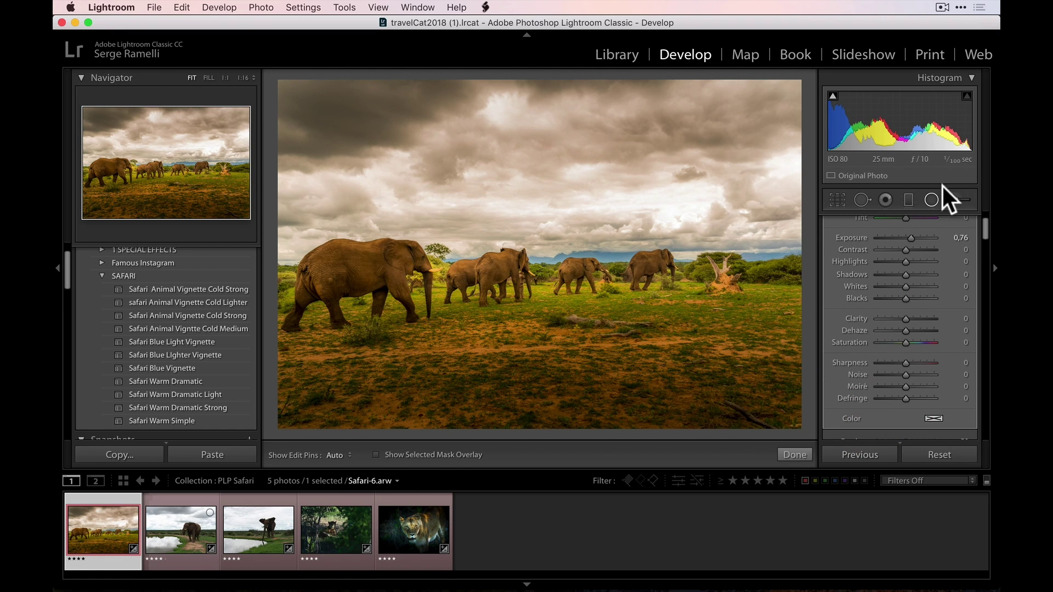
Step: Set the radial filter's exposure to 0.47 and stretch its ellipse vertically to cover the elephants' full height
scroll(910, 284, "up", 2)
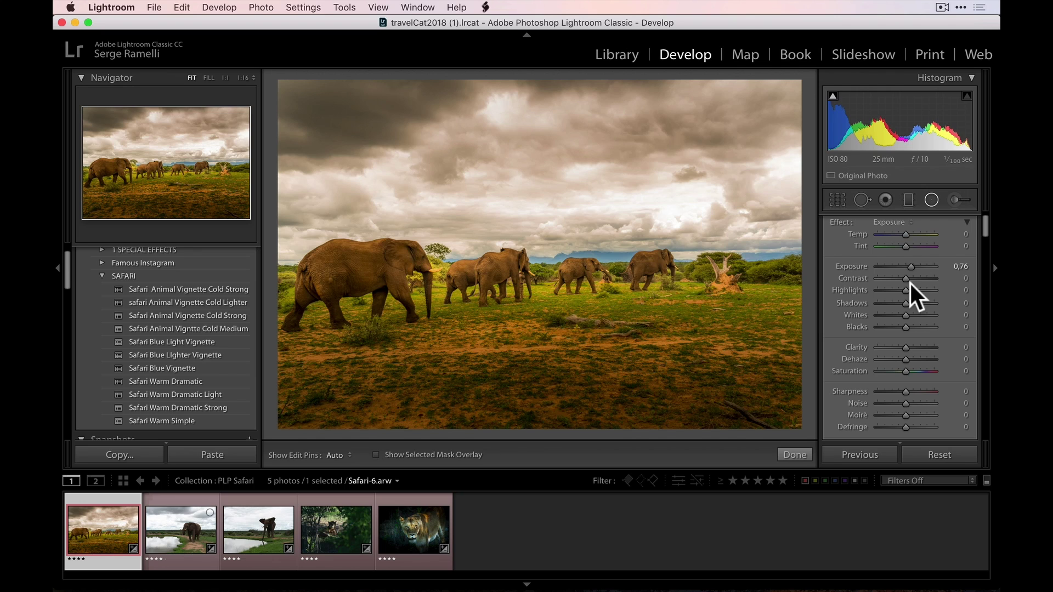
mouse_move(914, 265)
left_mouse_down()
mouse_move(925, 265)
mouse_move(912, 269)
left_mouse_up()
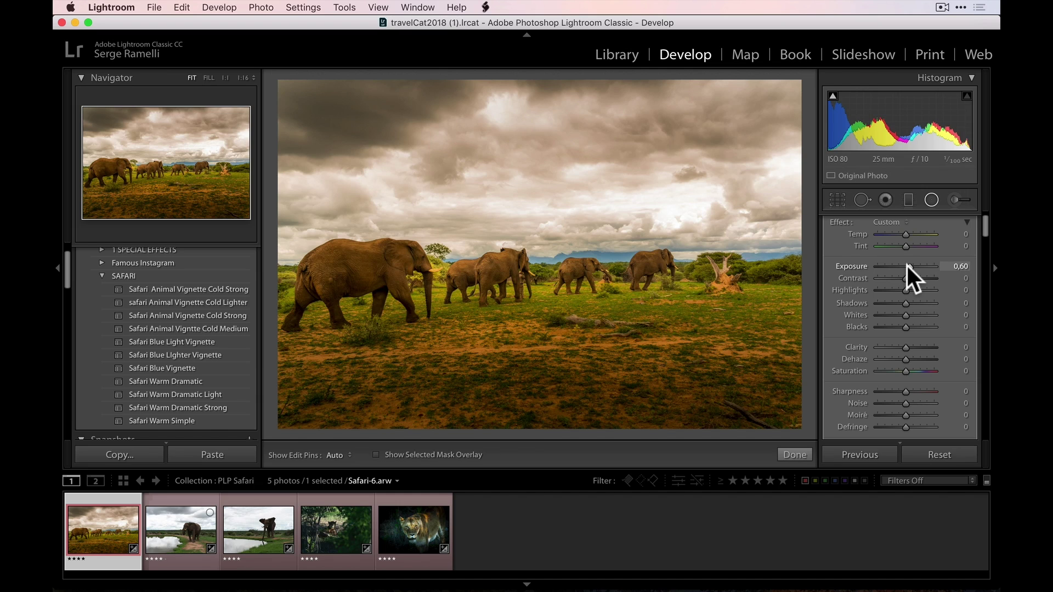
left_click_drag(909, 265, 910, 265)
mouse_move(508, 289)
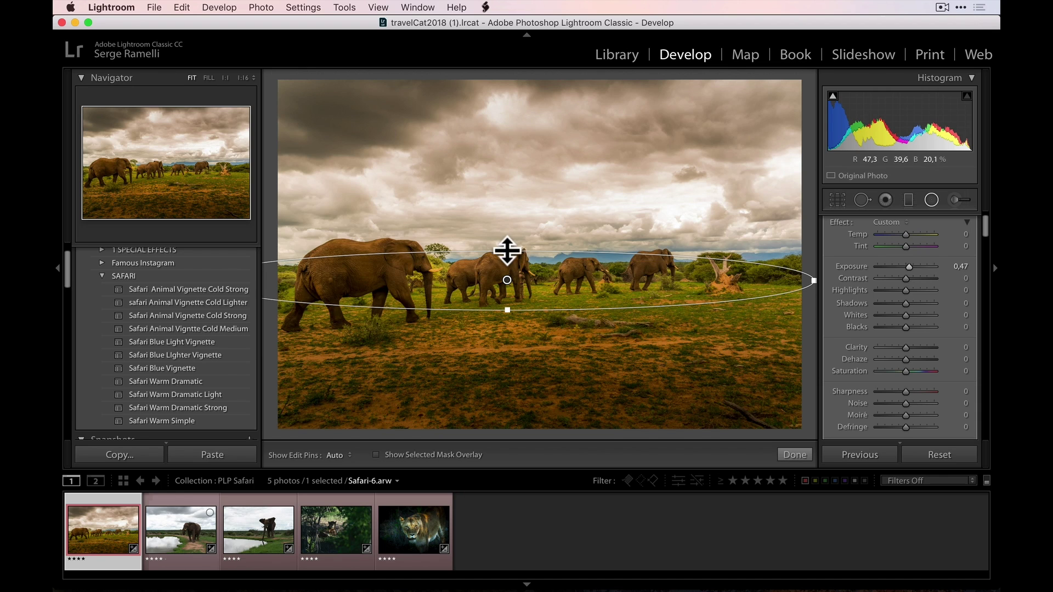
left_click_drag(507, 250, 505, 225)
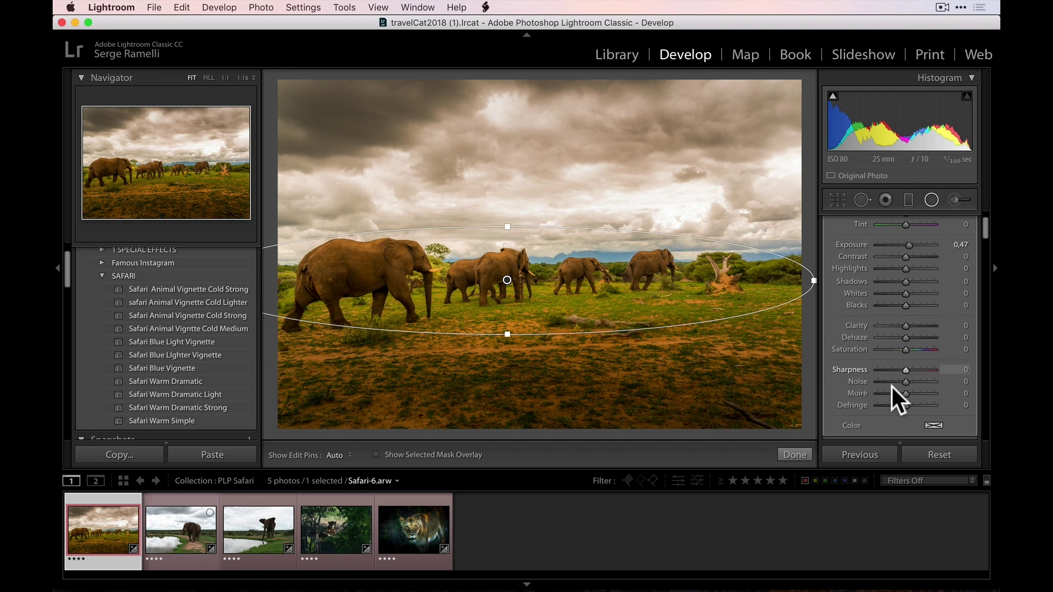
Step: Toggle the radial filter's effect to compare the photo with and without it, and close the filter
left_click_drag(985, 229, 986, 250)
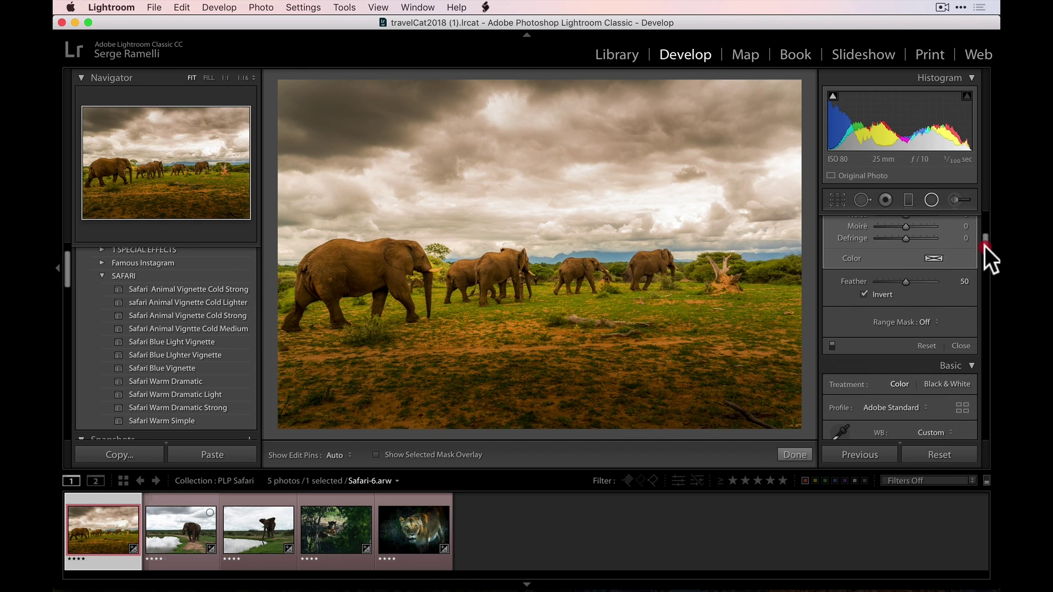
left_click(832, 347)
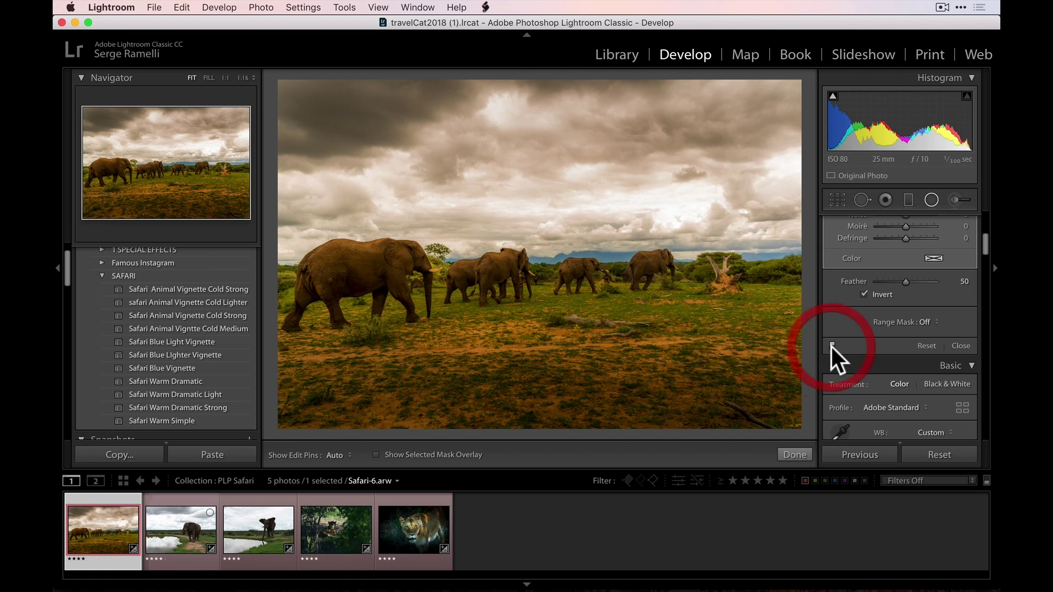
left_click(796, 454)
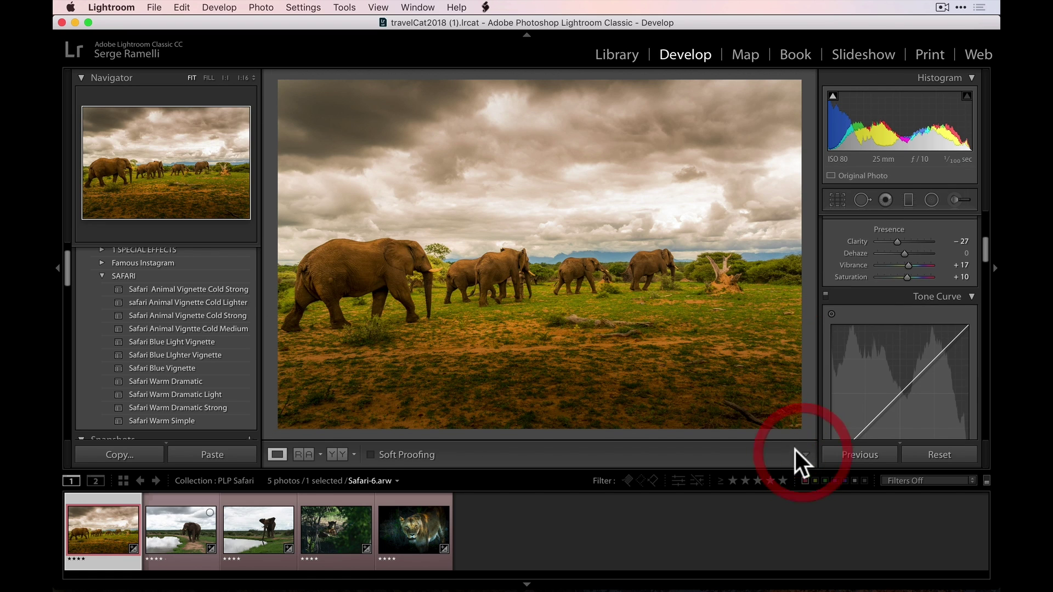
Step: Crop the elephant herd photo to a 16 x 9 aspect ratio
left_click(838, 200)
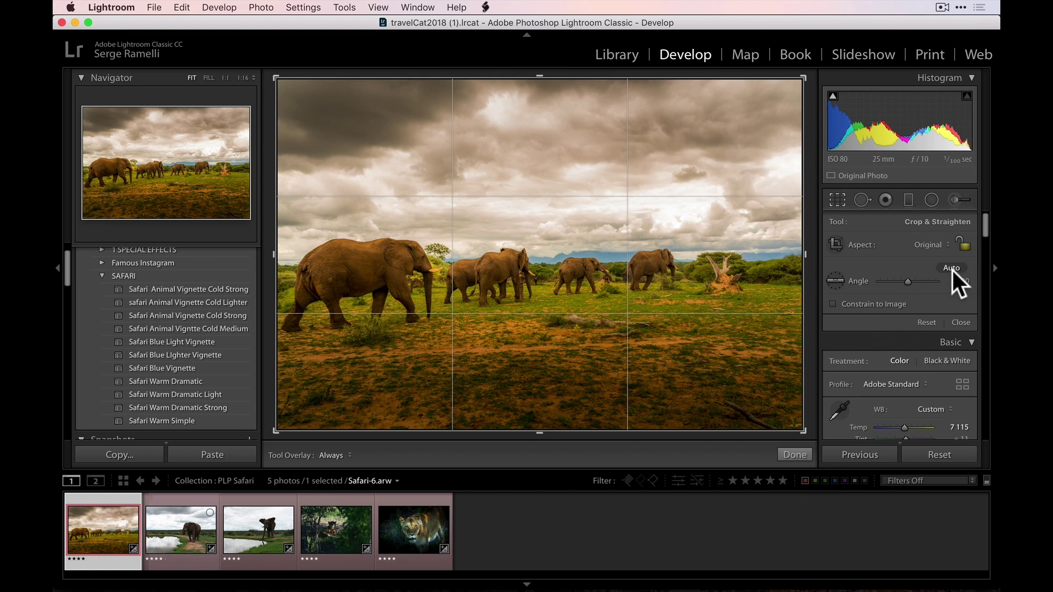
left_click(937, 243)
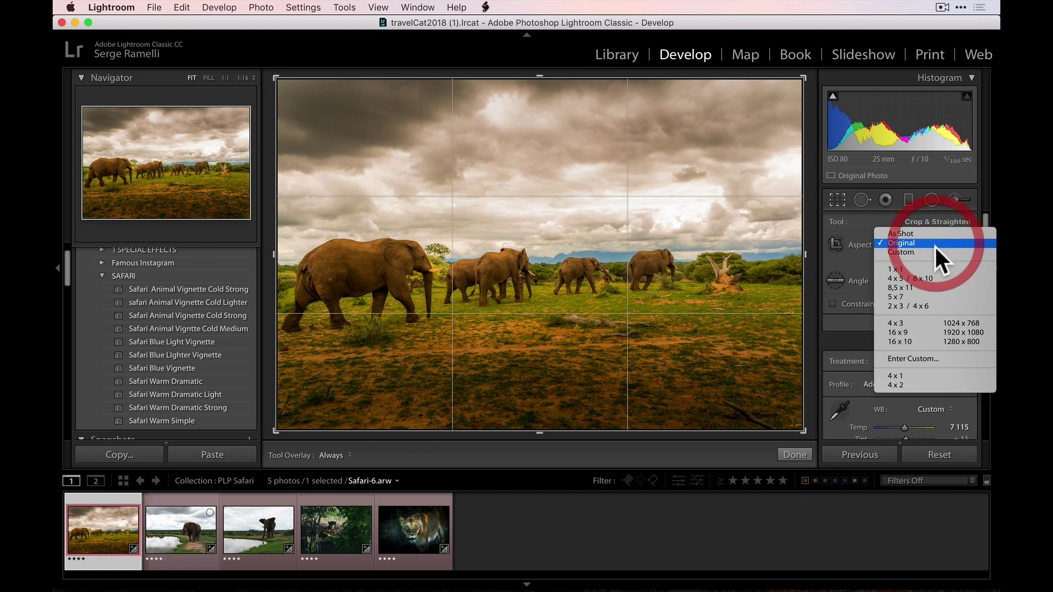
left_click(924, 333)
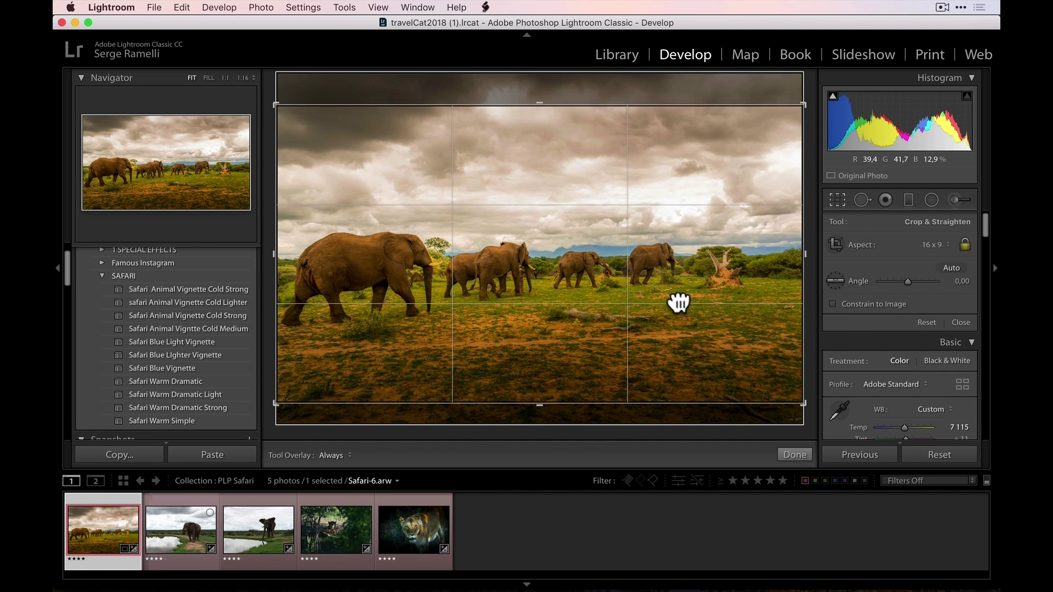
double_click(678, 311)
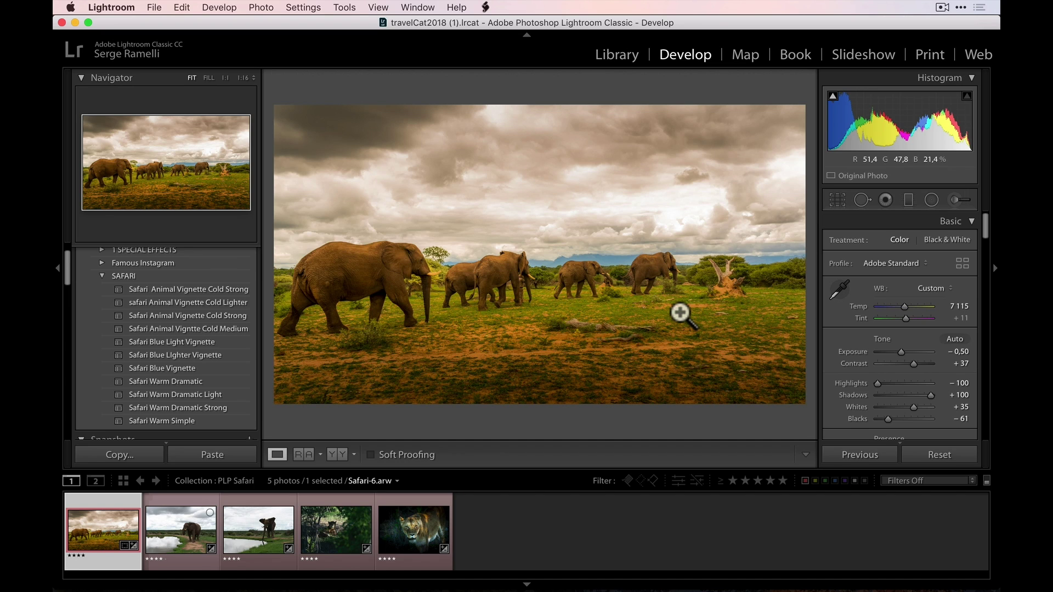
Step: Open the photo of the lone elephant by the water and apply the Safari Warm Dramatic Strong preset
left_click(163, 521)
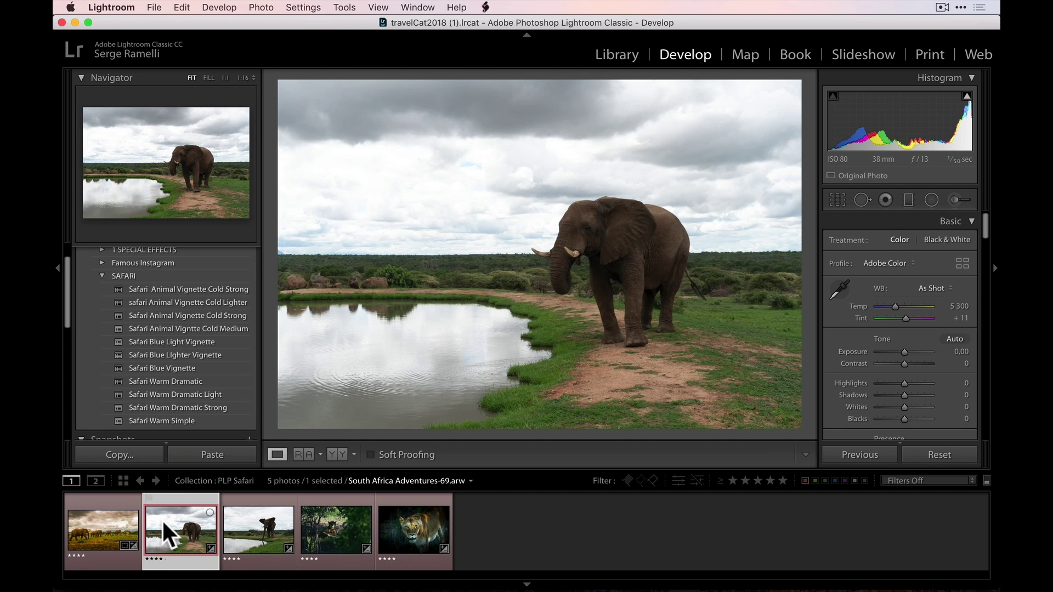
left_click(189, 384)
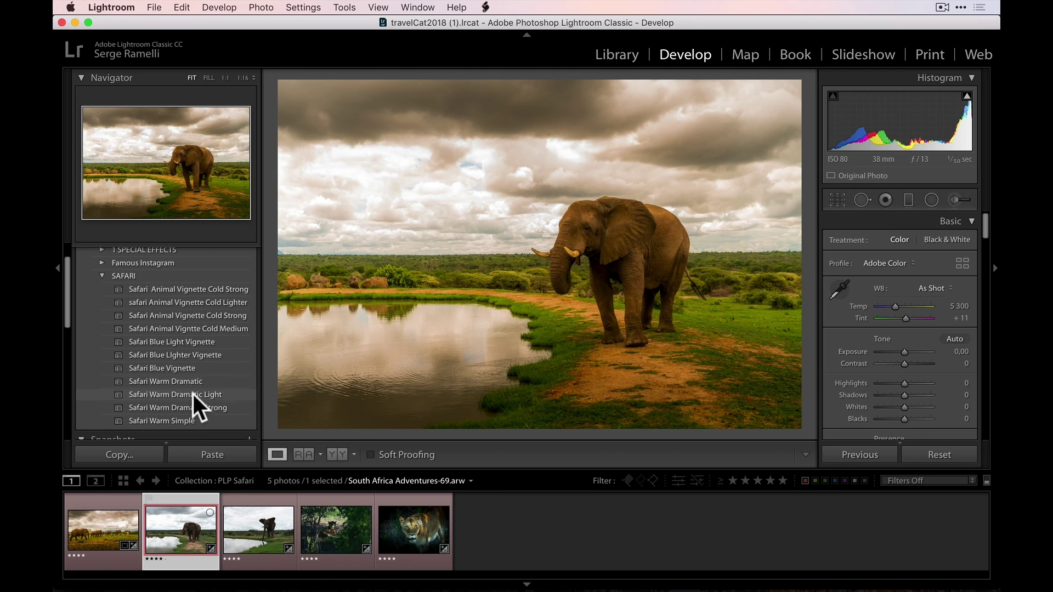
left_click(193, 396)
left_click(193, 407)
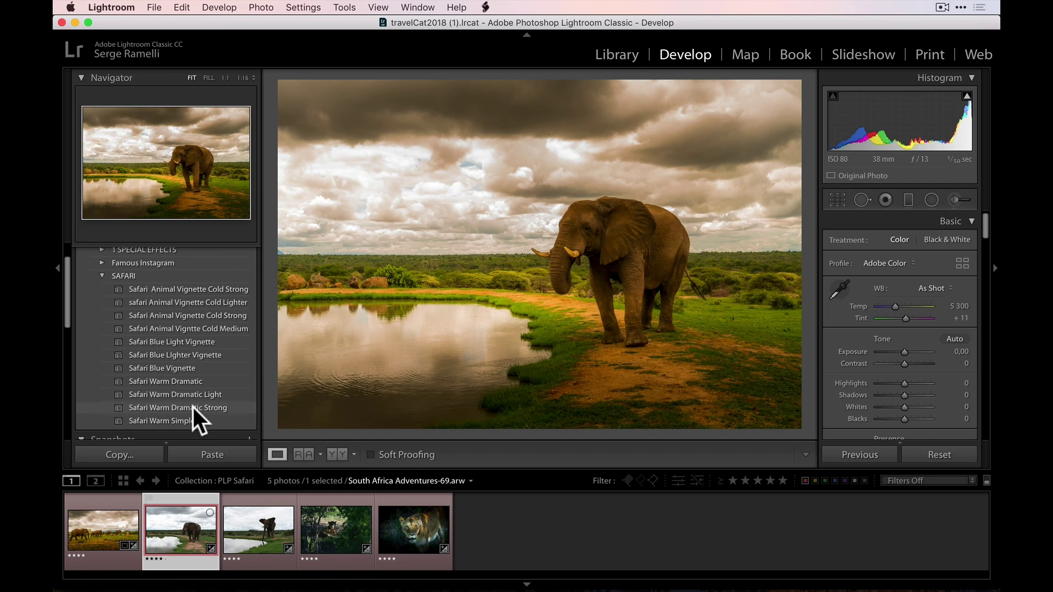
left_click(192, 407)
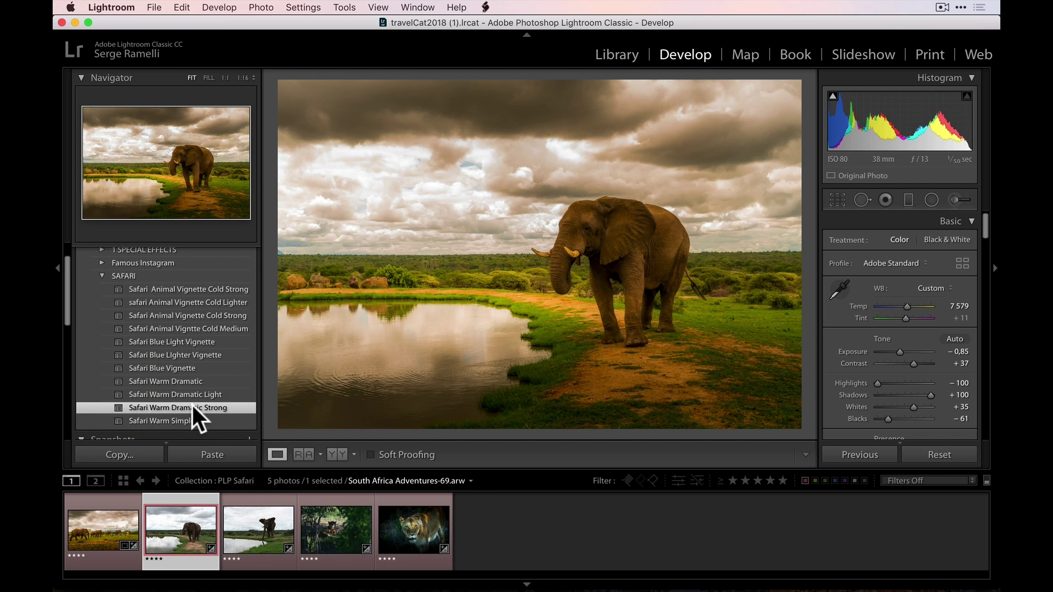
Step: Set up an adjustment brush with exposure 1.11 and size 19 for close-up work on the elephant
left_click(953, 200)
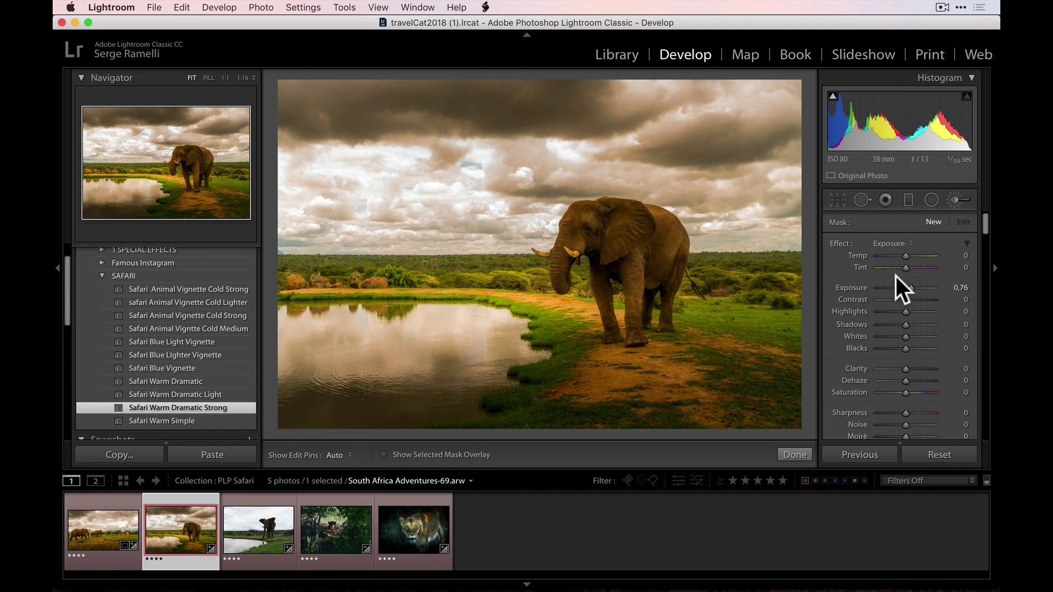
left_click(909, 288)
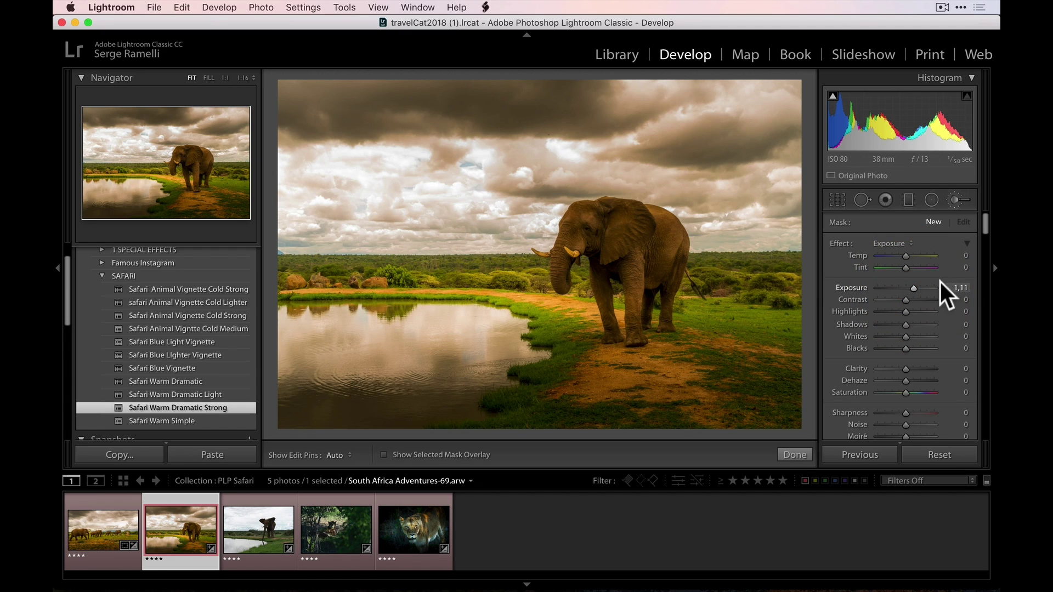
left_click(987, 247)
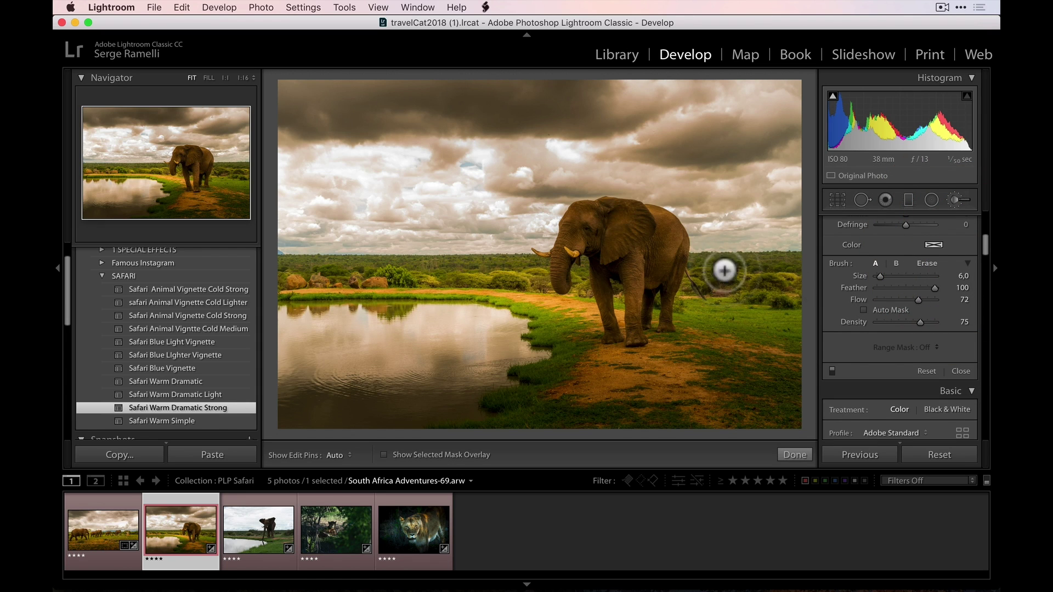
left_click(626, 251)
scroll(357, 191, "up", 4)
scroll(357, 191, "up", 2)
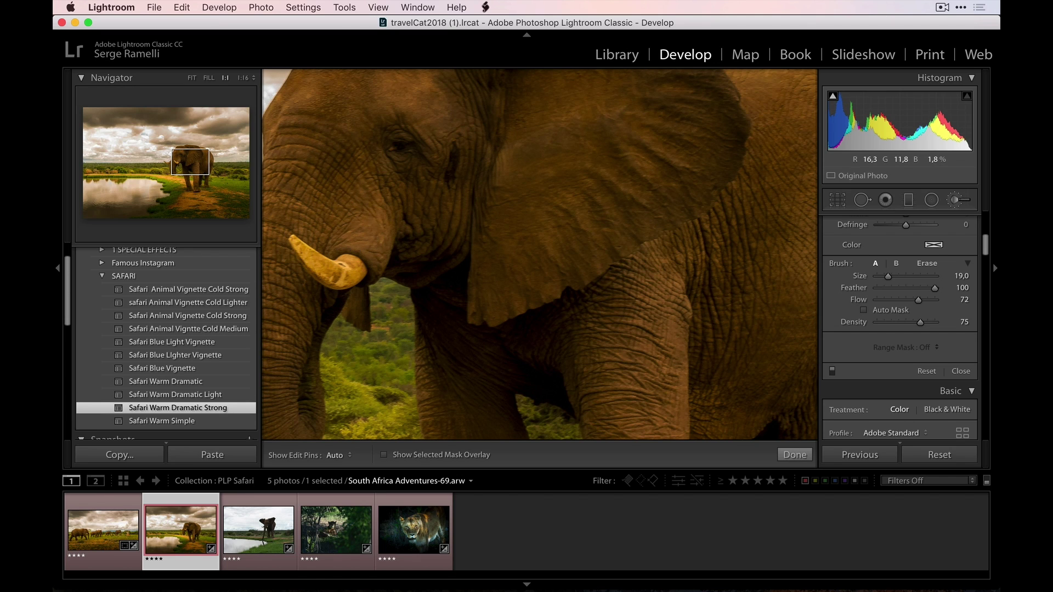
Step: Brush the exposure boost over the elephant's face and down its front leg
key("h")
mouse_move(365, 125)
left_mouse_down()
mouse_move(442, 101)
mouse_move(343, 112)
mouse_move(327, 165)
mouse_move(375, 99)
left_mouse_up()
key("h")
left_click_drag(733, 272, 658, 141)
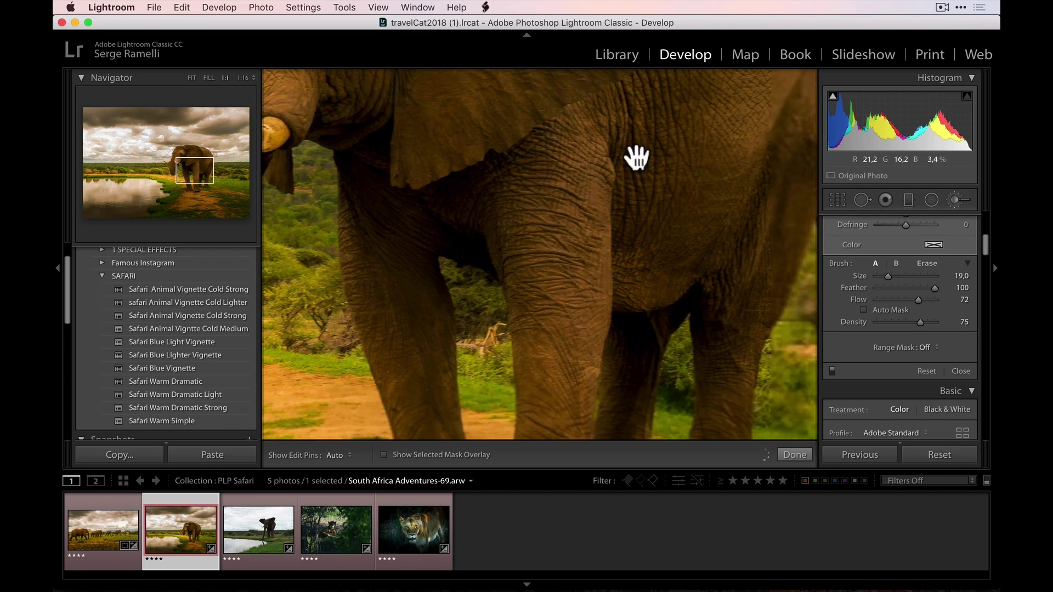
key("h")
left_click_drag(595, 148, 567, 420)
key("h")
Step: Brush the exposure boost over the elephant's flank and down its legs
left_click_drag(681, 212, 535, 291)
key("h")
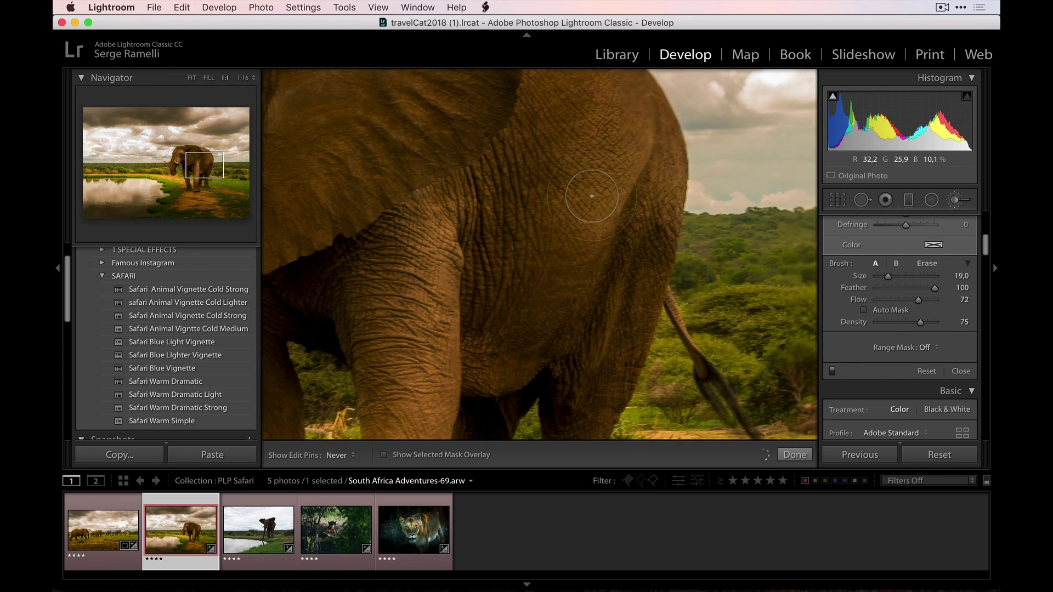
mouse_move(605, 198)
left_mouse_down()
mouse_move(633, 114)
mouse_move(655, 205)
mouse_move(639, 151)
left_mouse_up()
key("h")
left_click_drag(569, 237, 620, 73)
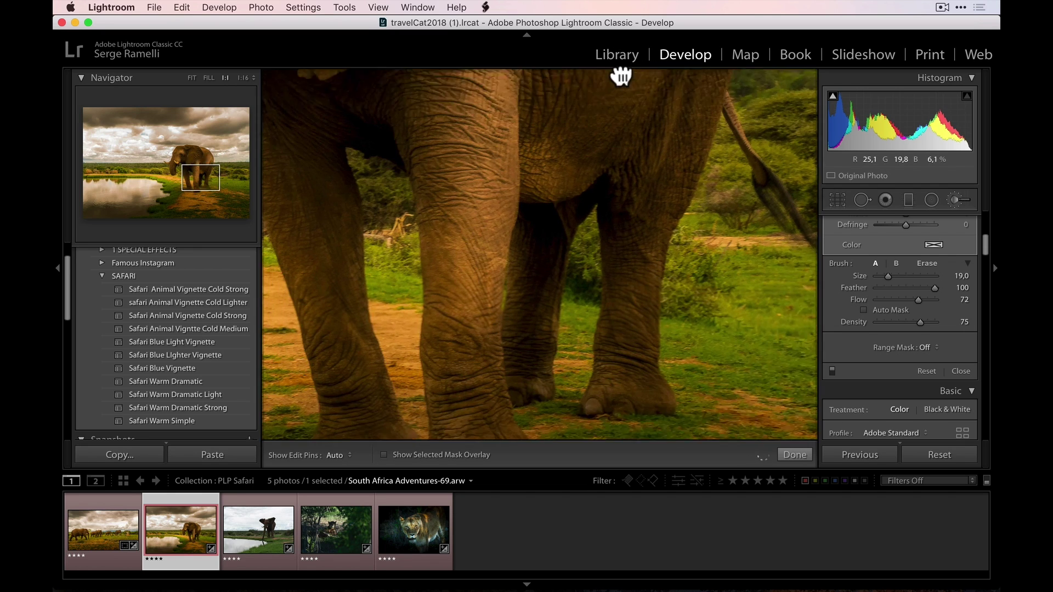
key("h")
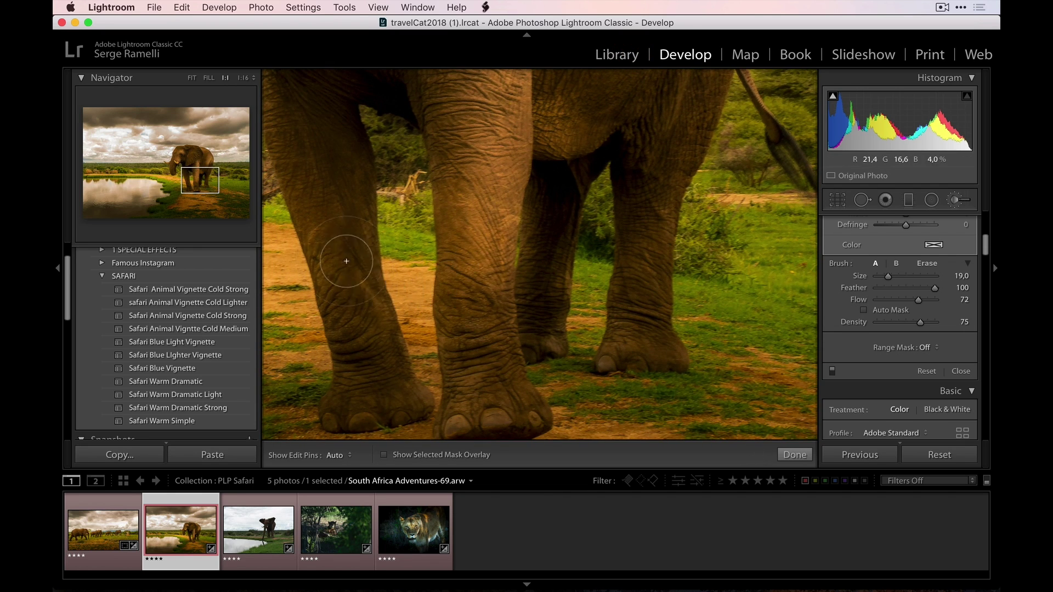
Step: Brush the exposure boost over the elephant's head and large ear
key("h")
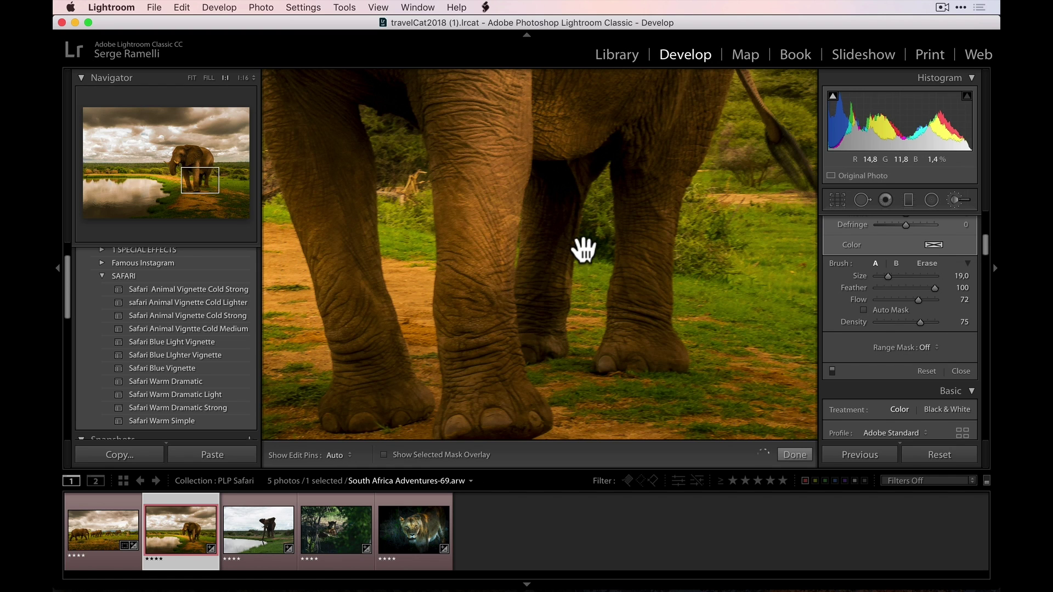
left_click_drag(583, 248, 670, 431)
left_click_drag(571, 176, 707, 324)
key("h")
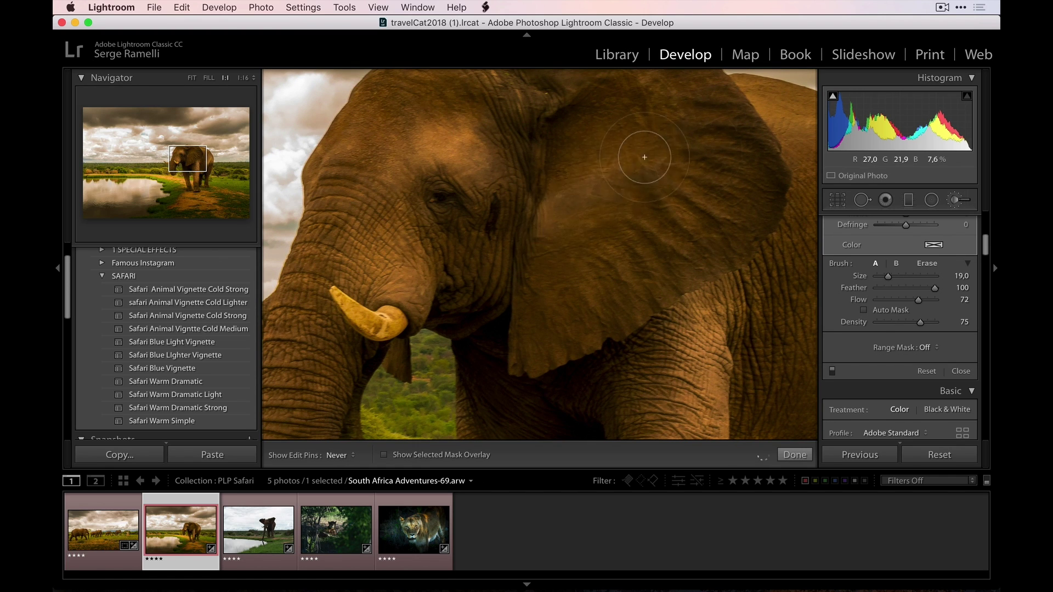
key("h")
Step: View the whole photo and set the elephant brush adjustment's exposure to 0.52
key("super+minus")
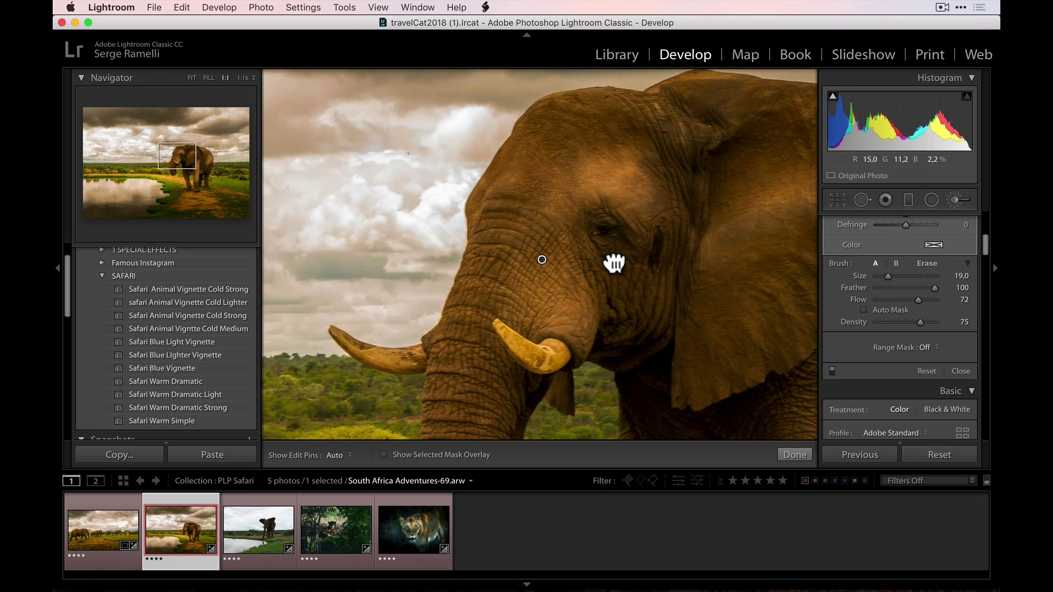
key("super+minus")
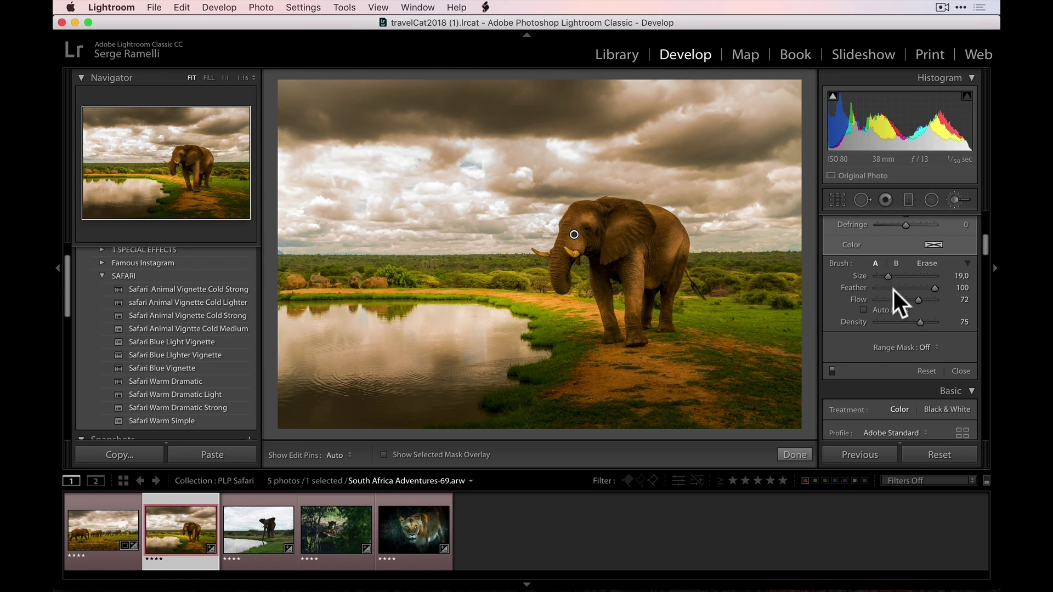
scroll(945, 286, "up", 5)
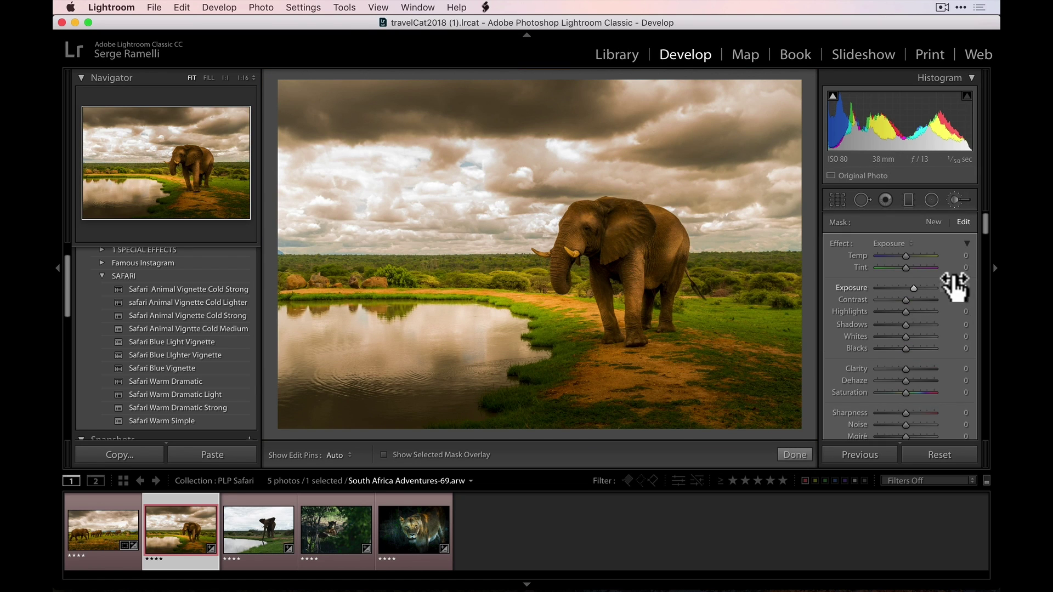
left_click_drag(913, 290, 908, 289)
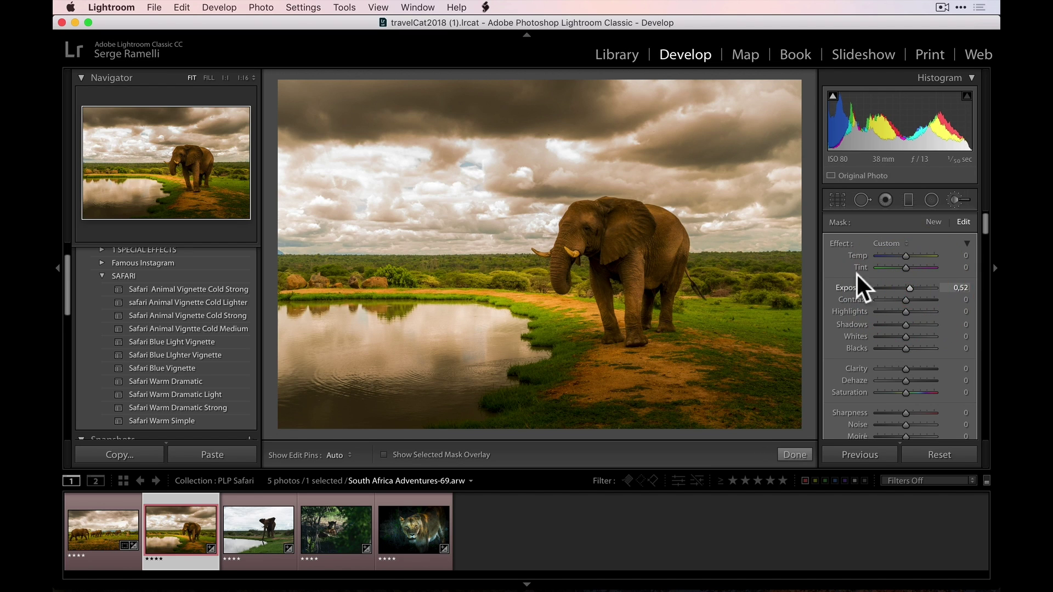
Step: Toggle the brush adjustment to compare the elephant with and without it, and finish brushing
scroll(921, 376, "down", 5)
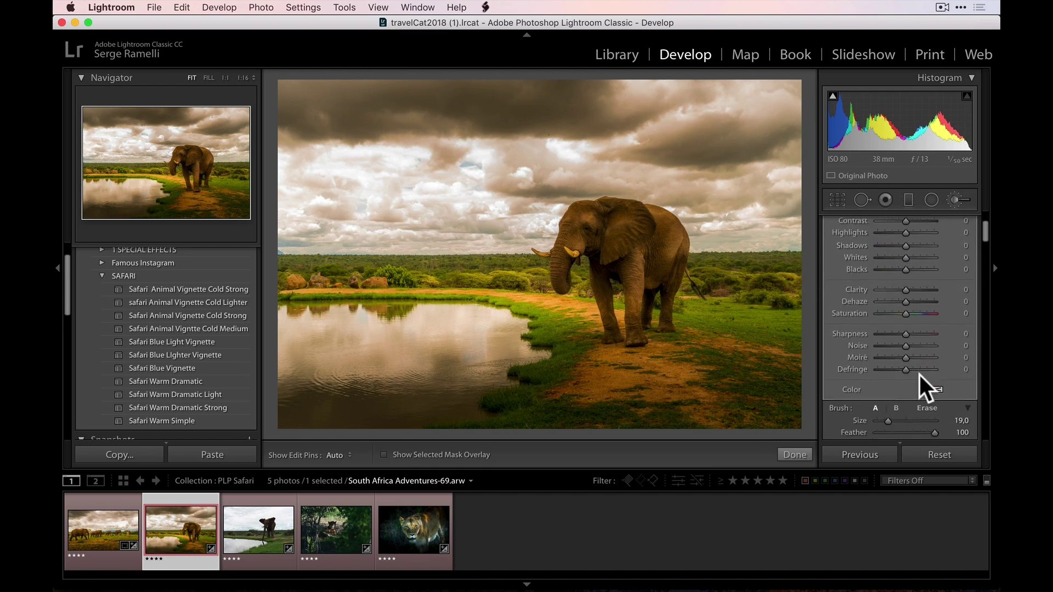
scroll(920, 375, "down", 4)
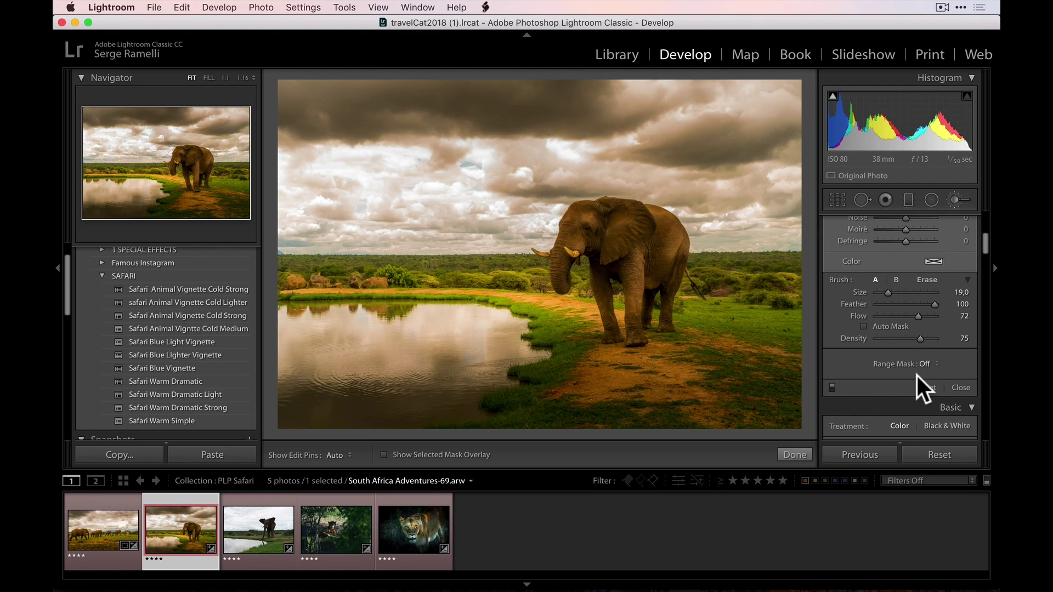
left_click(832, 386)
left_click(832, 386)
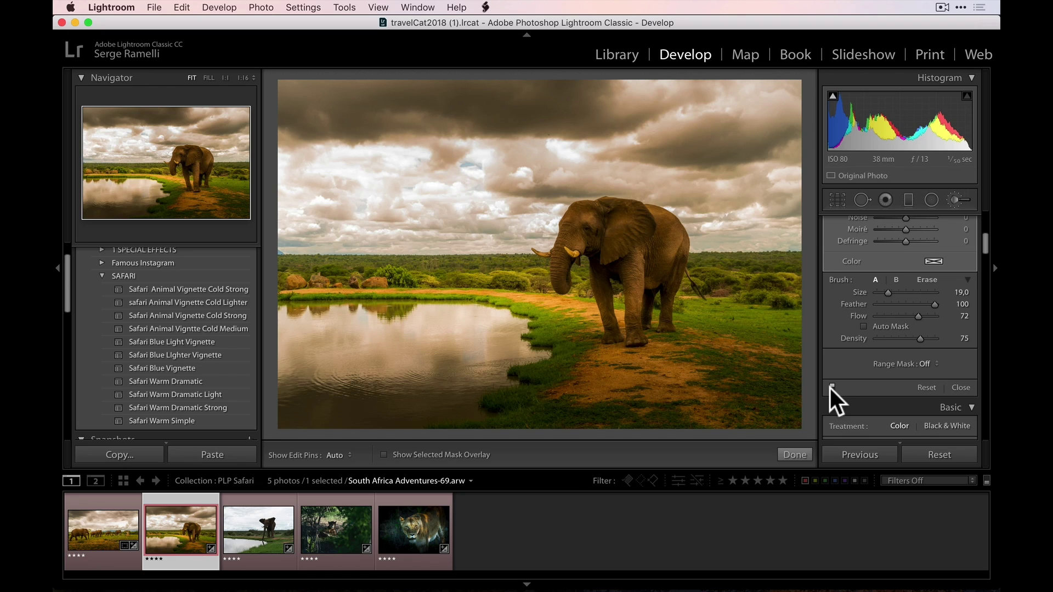
left_click(801, 449)
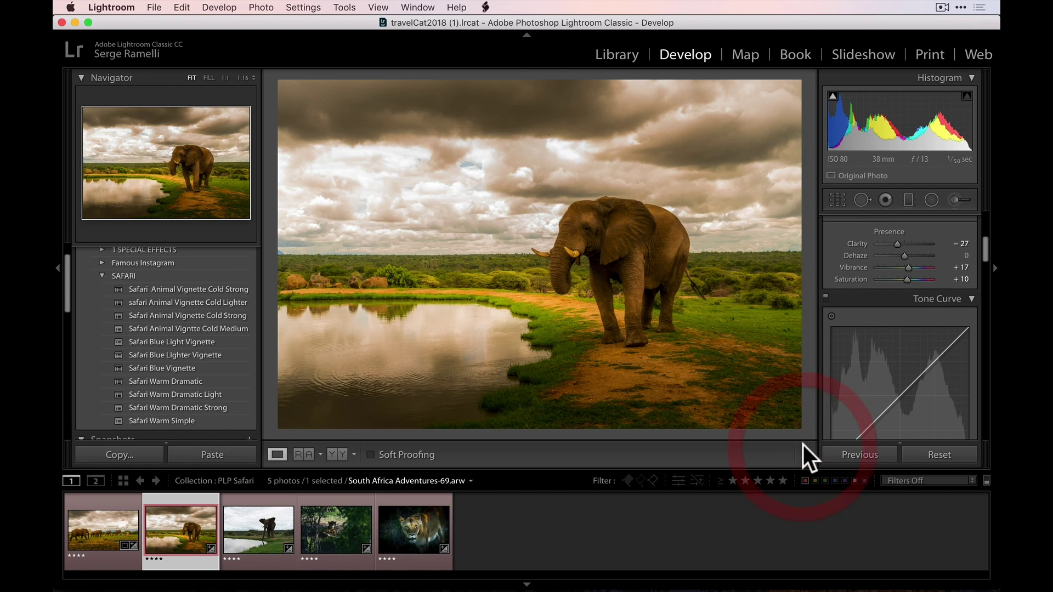
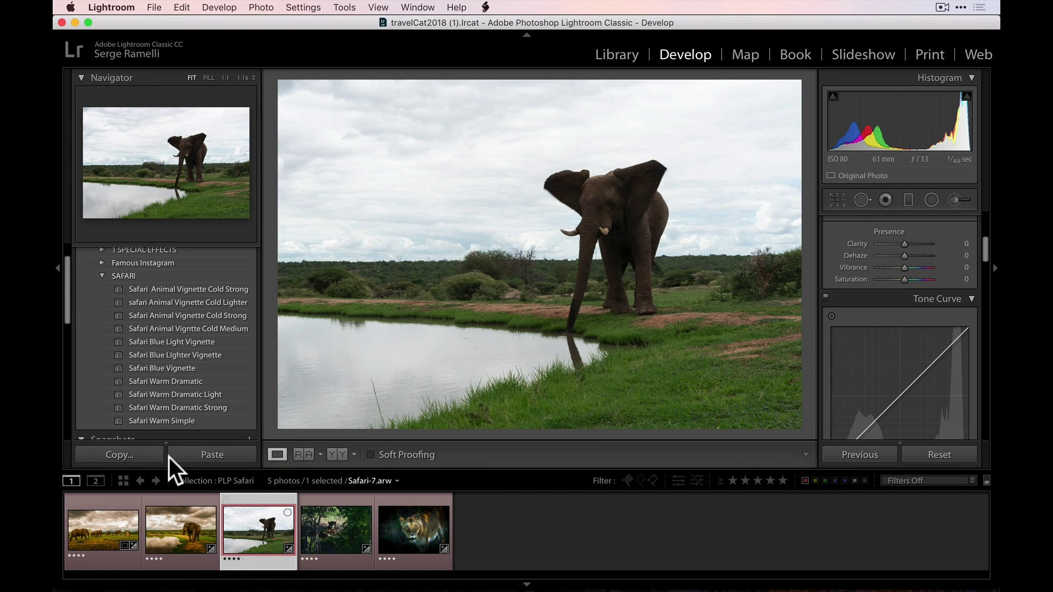
Step: Apply the first Safari Animal Vignette Cold Strong preset to the Safari-7 elephant photo and set its exposure to -0.55
left_click(178, 317)
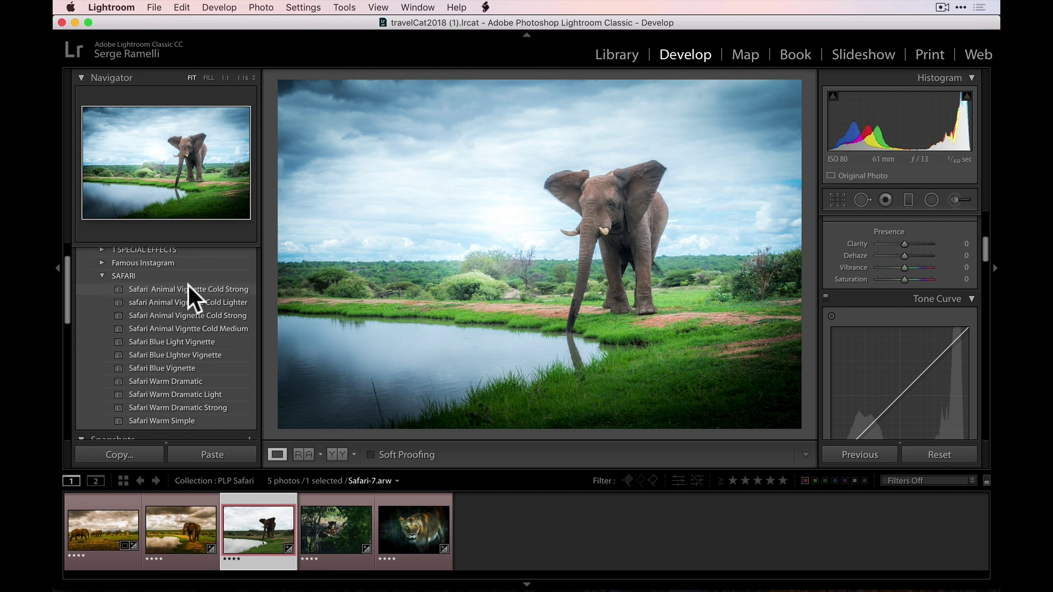
left_click(188, 285)
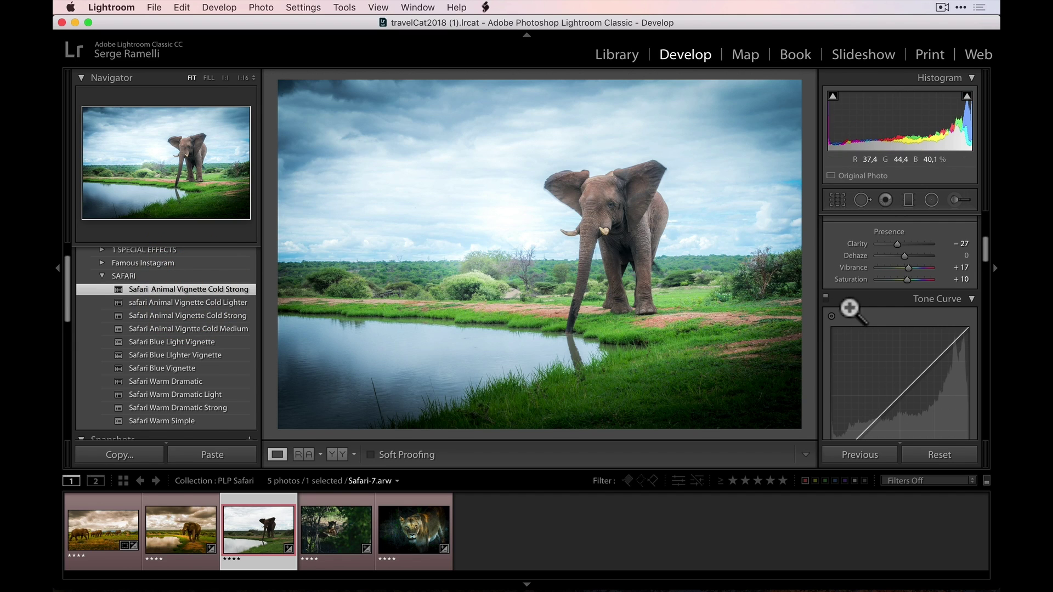
scroll(926, 321, "up", 5)
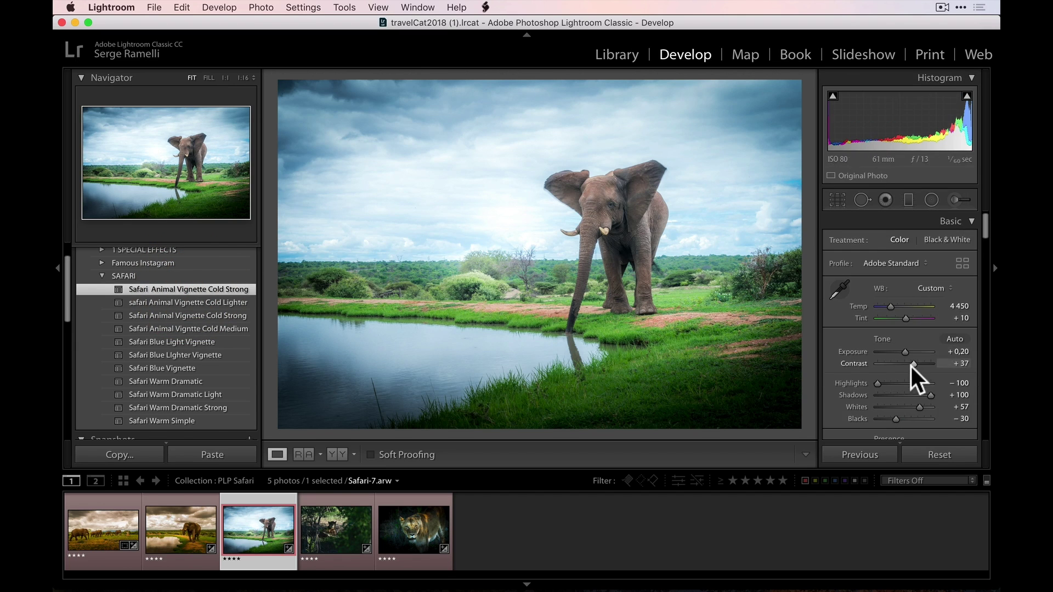
left_click_drag(906, 353, 900, 352)
Step: Move the preset's two radial filters from the sky and bushes onto the elephant
left_click(932, 199)
left_click_drag(617, 206, 645, 245)
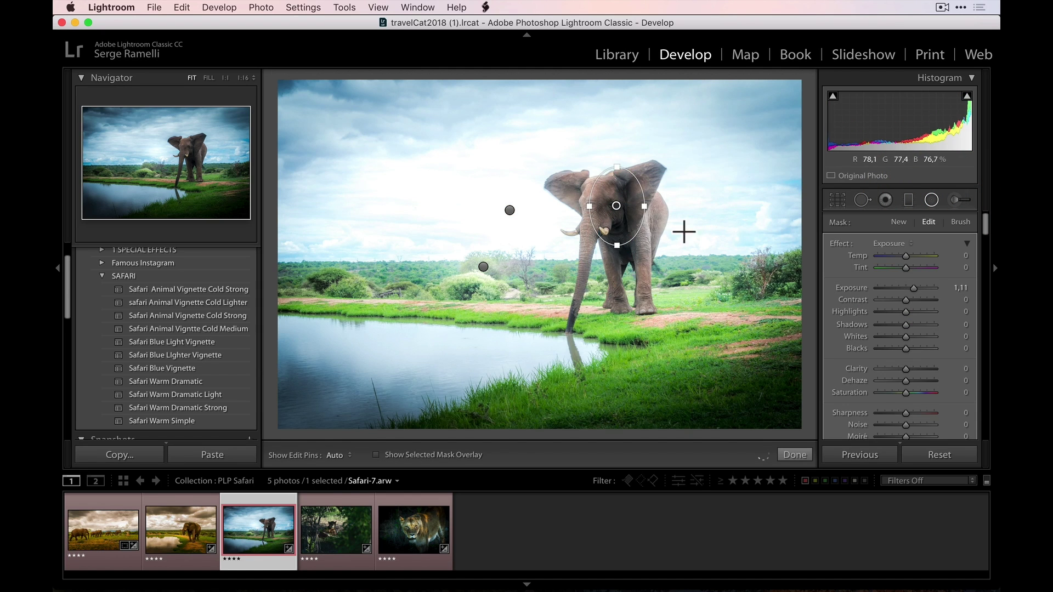
key("Delete")
left_click(511, 208)
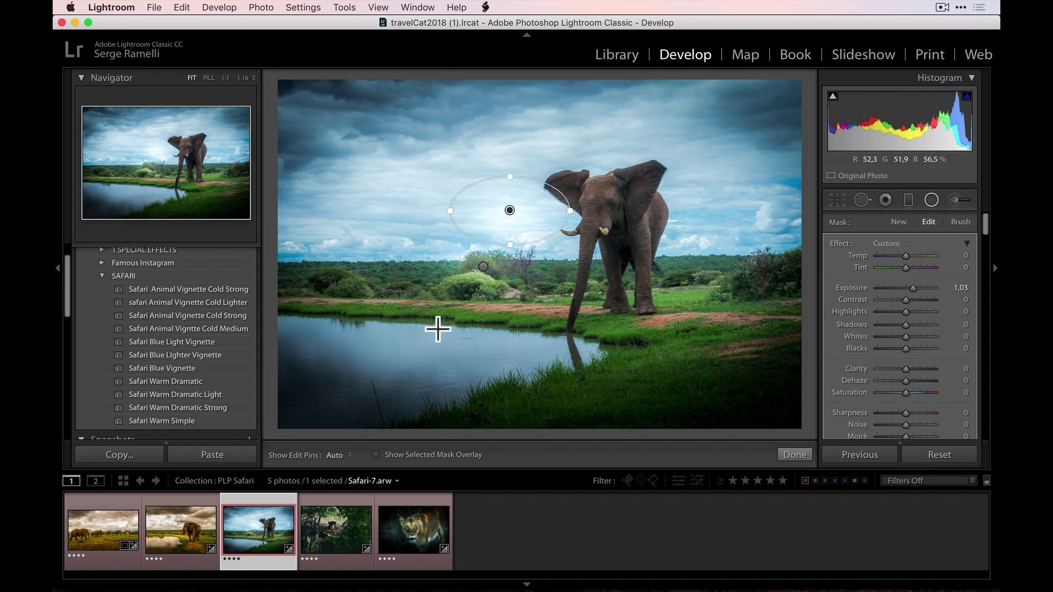
left_click_drag(517, 214, 625, 204)
left_click(483, 267)
left_click_drag(494, 273, 619, 265)
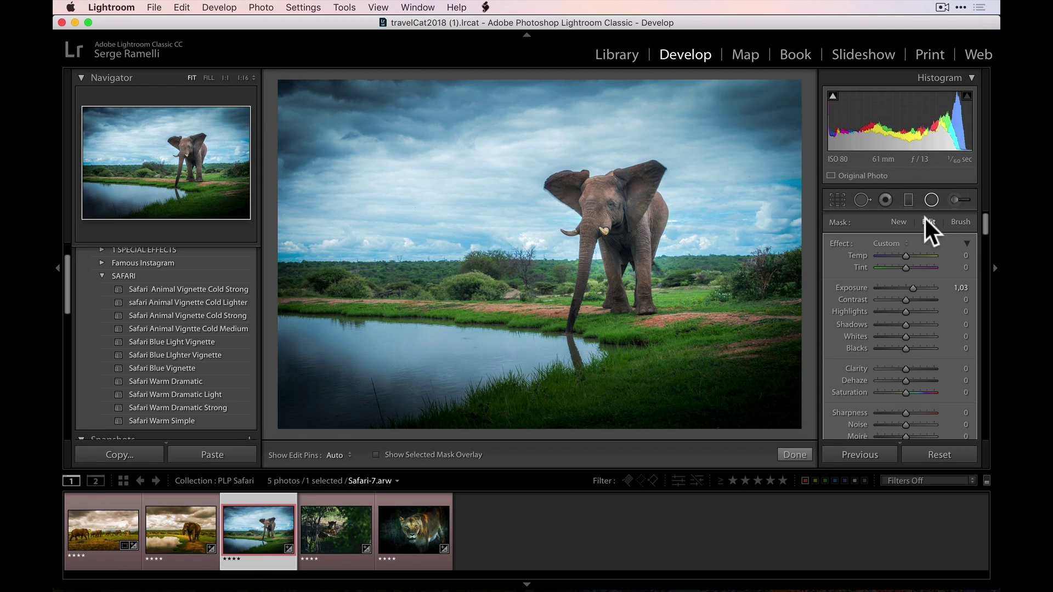
left_click(797, 453)
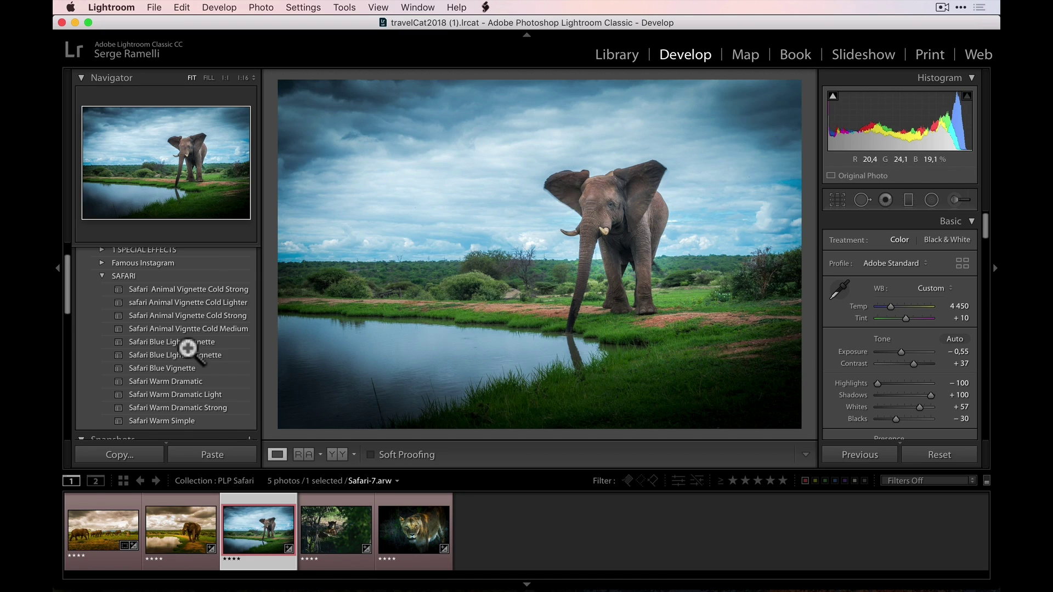
Step: Try the warm dramatic presets on the elephant photo and apply Safari Warm Dramatic Strong
left_click(185, 381)
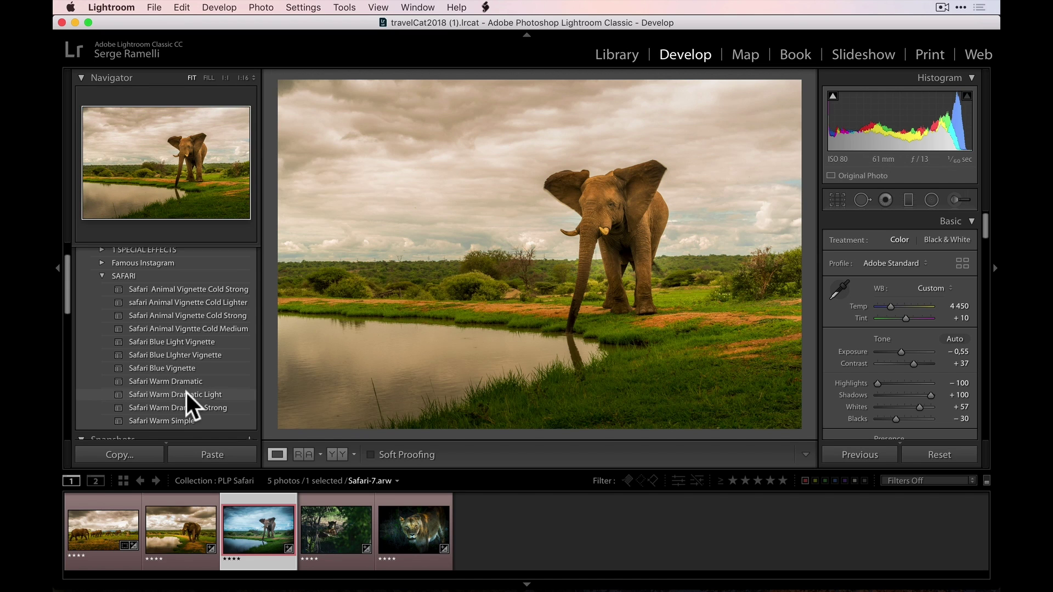
left_click(187, 396)
left_click(189, 405)
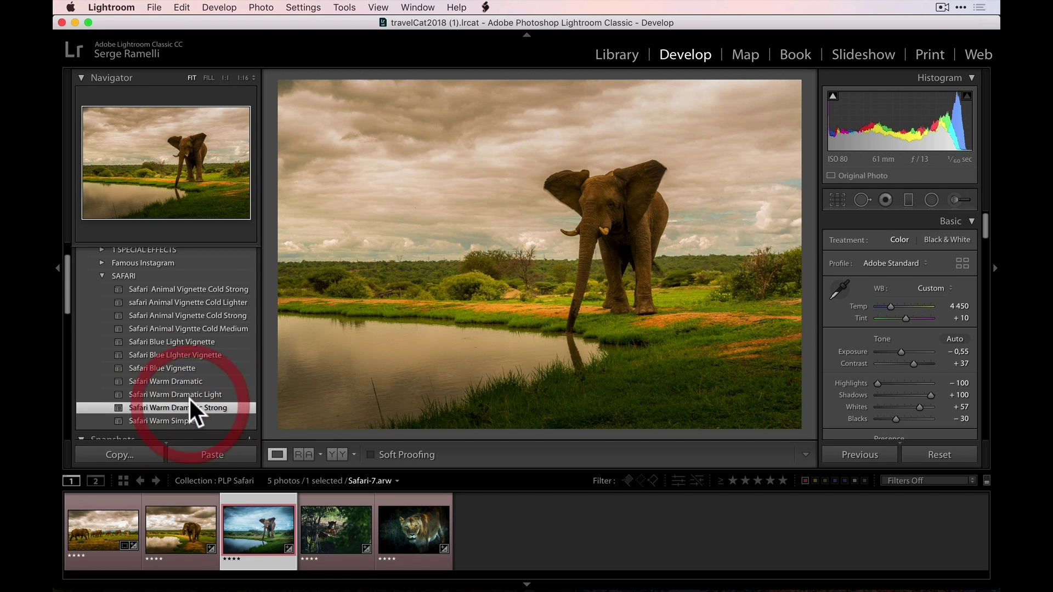
Step: Move the preset's radial filter onto the elephant, narrow it to fit the animal's body, and close the filter
left_click(932, 200)
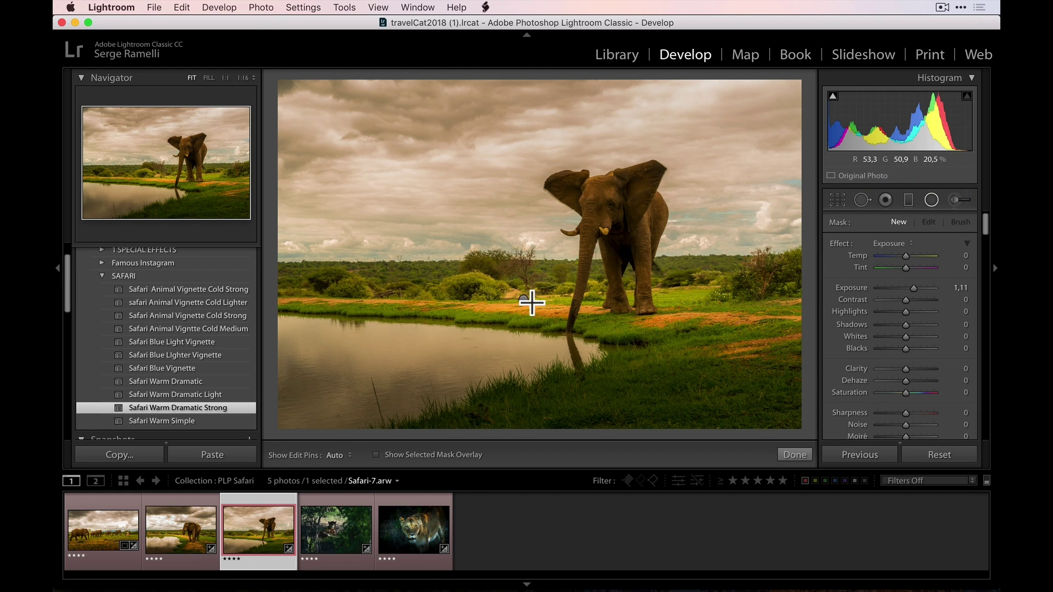
left_click_drag(526, 300, 811, 364)
left_click_drag(525, 299, 611, 221)
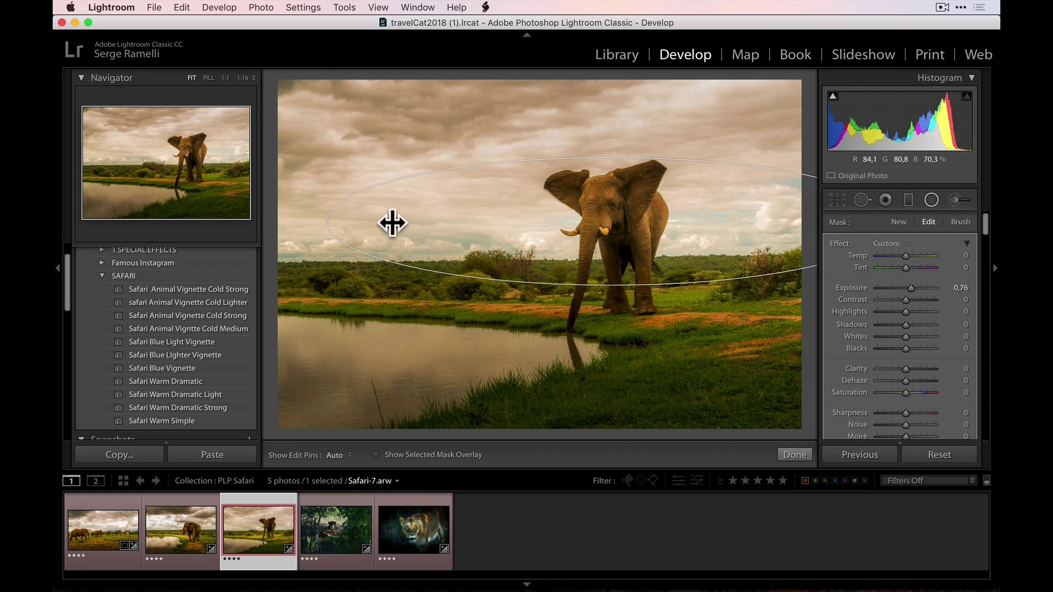
left_click_drag(489, 228, 635, 242)
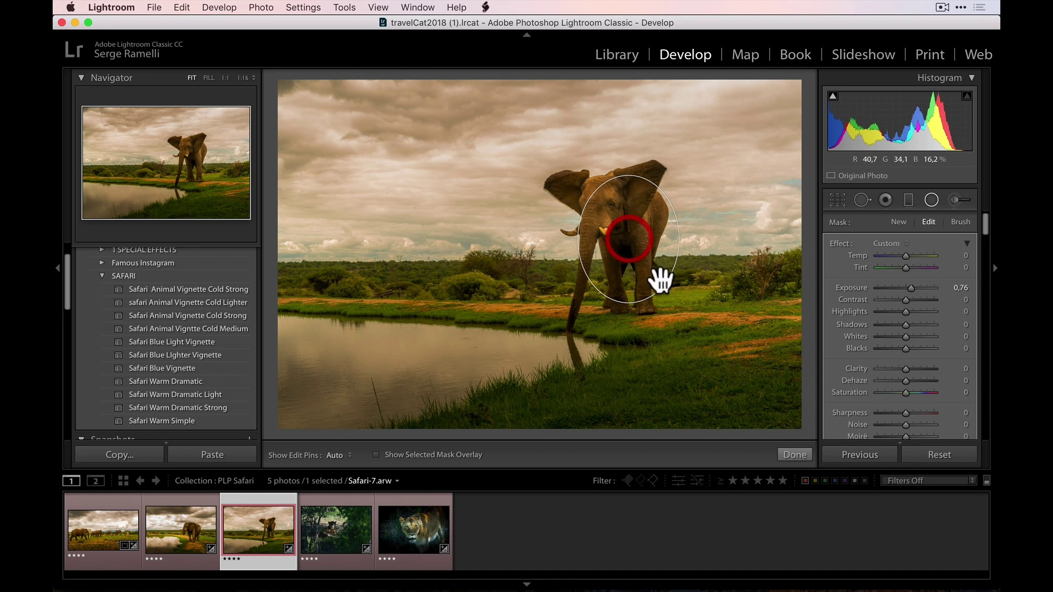
left_click(795, 455)
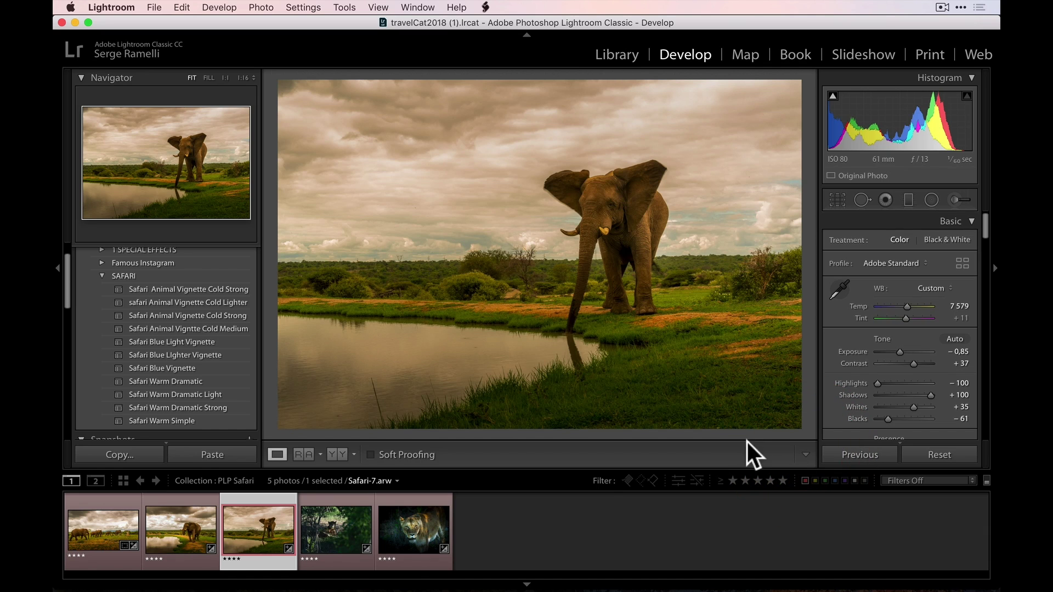
Step: Open the photo of the lioness under the trees and preview the warm and cold SAFARI presets on it
left_click(334, 534)
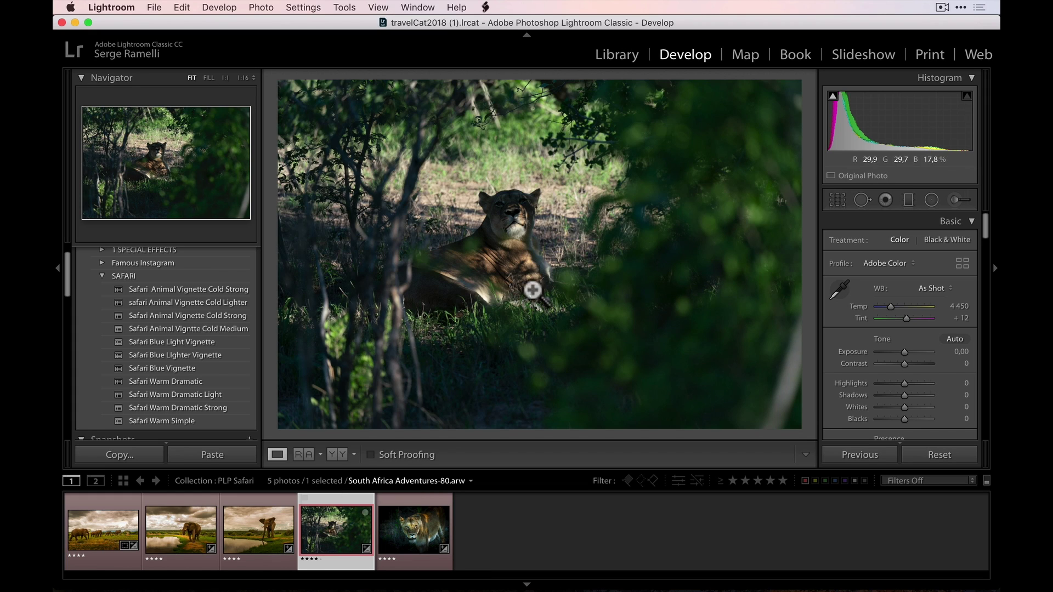
left_click(189, 396)
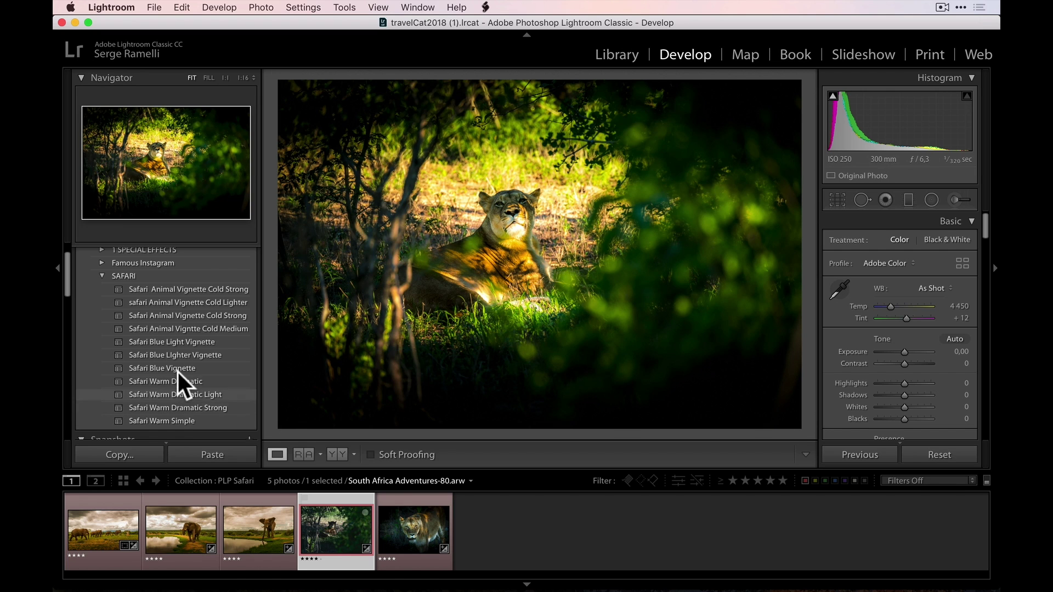
left_click(198, 291)
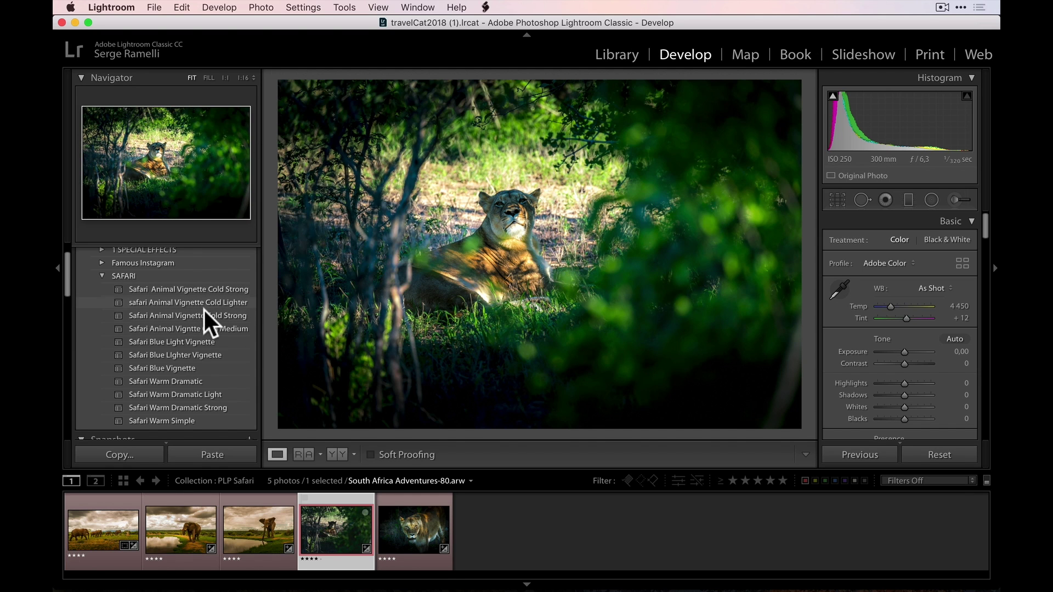
Step: View the program's version information and close it
left_click(112, 7)
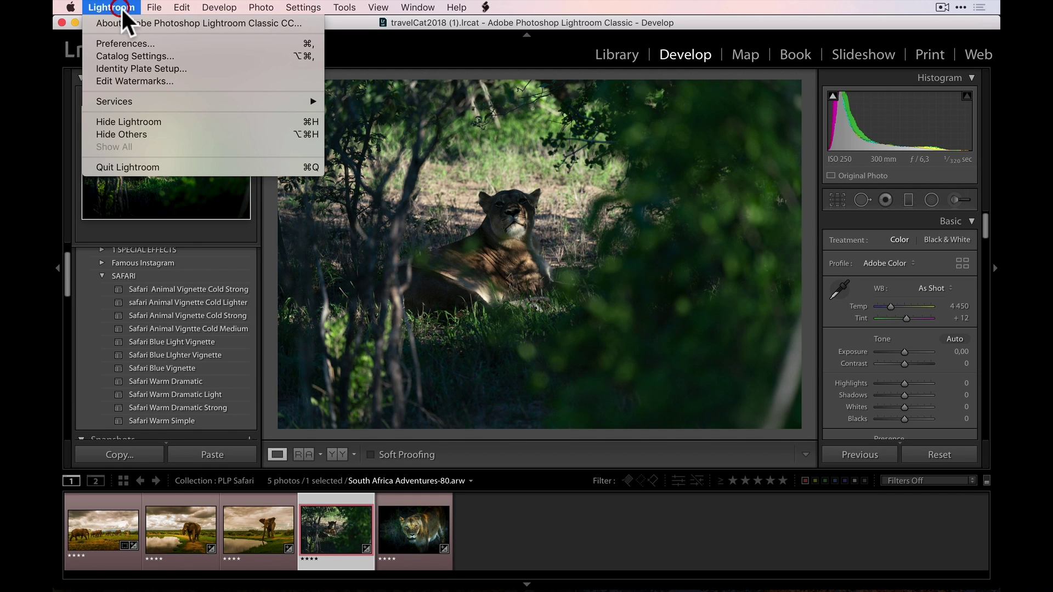
left_click(163, 26)
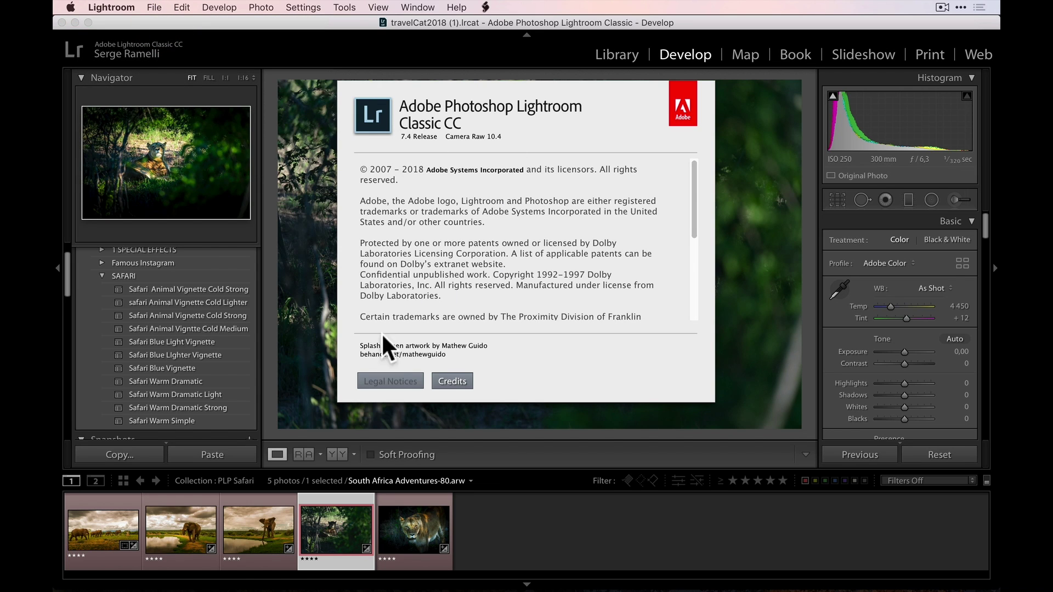
left_click(455, 54)
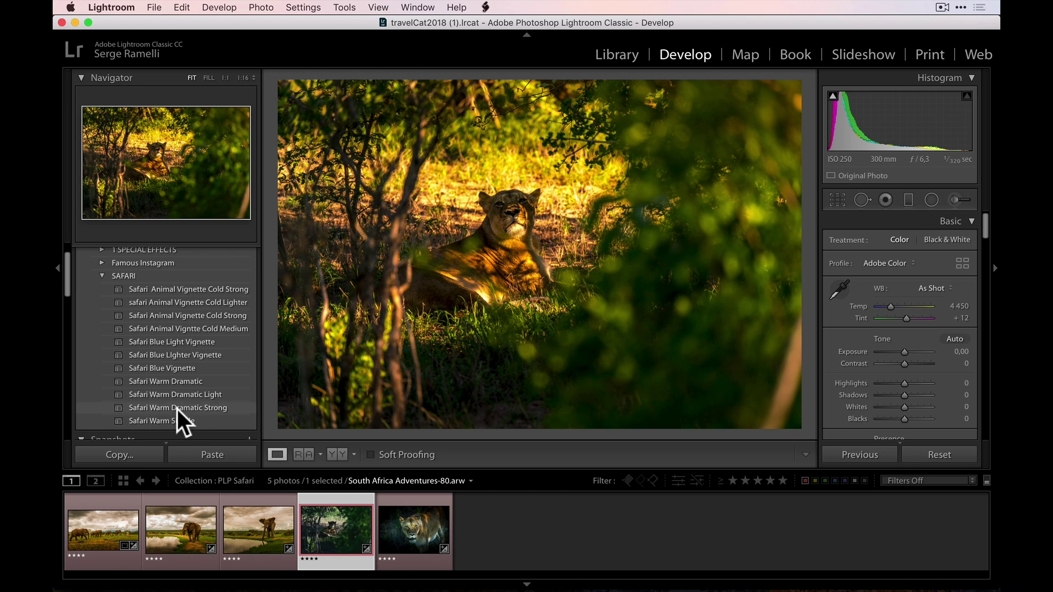
Step: Apply the second Safari Animal Vignette Cold Strong preset to the lioness photo
left_click(185, 317)
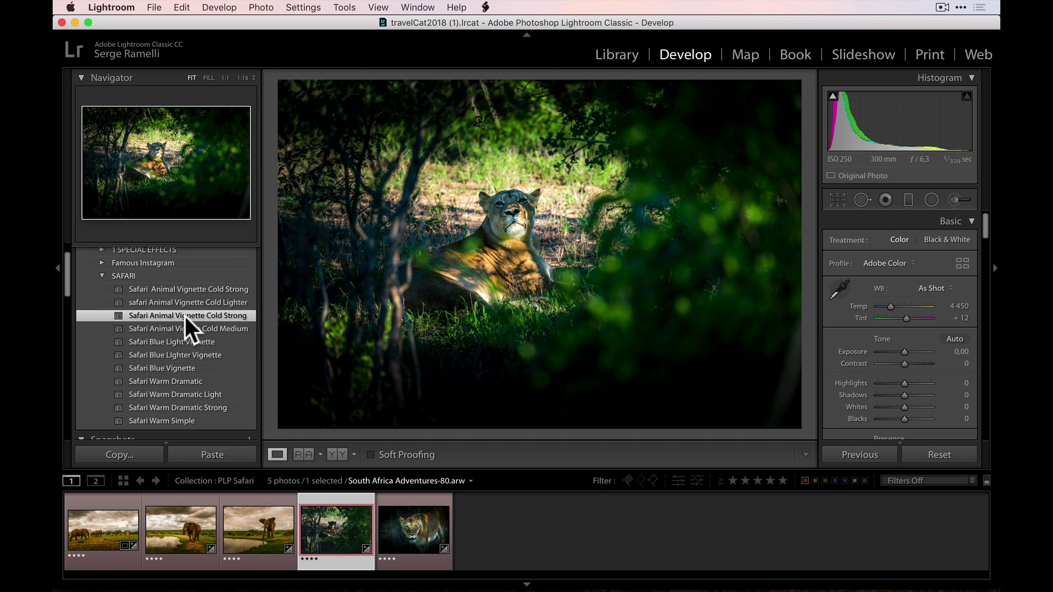
Step: Crop the photo of the lioness under the trees tightly around the animal, place her left of centre, and check her face at 1:1
left_click(838, 197)
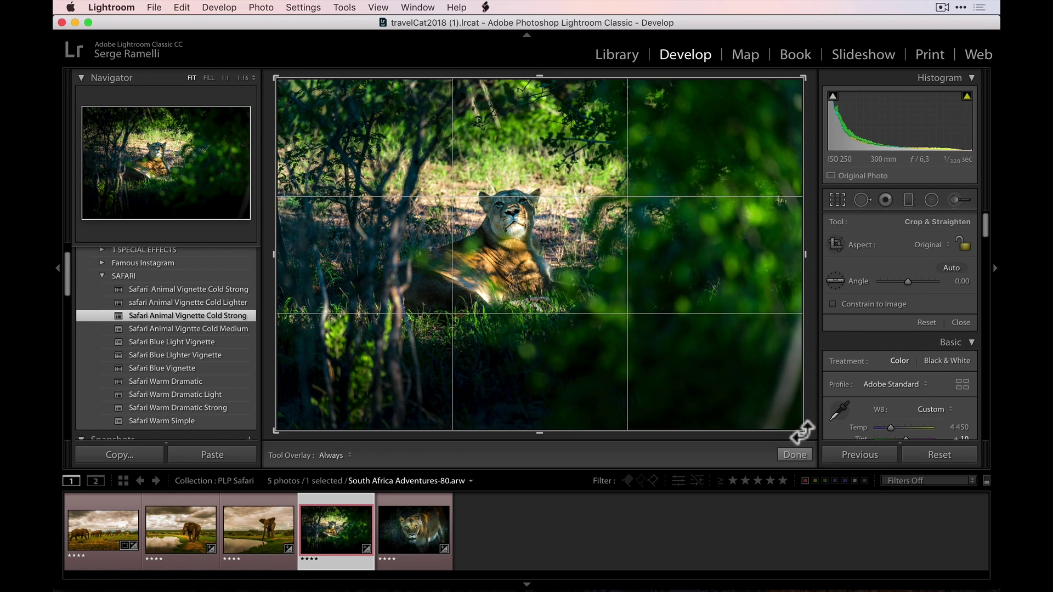
left_click_drag(806, 434, 741, 382)
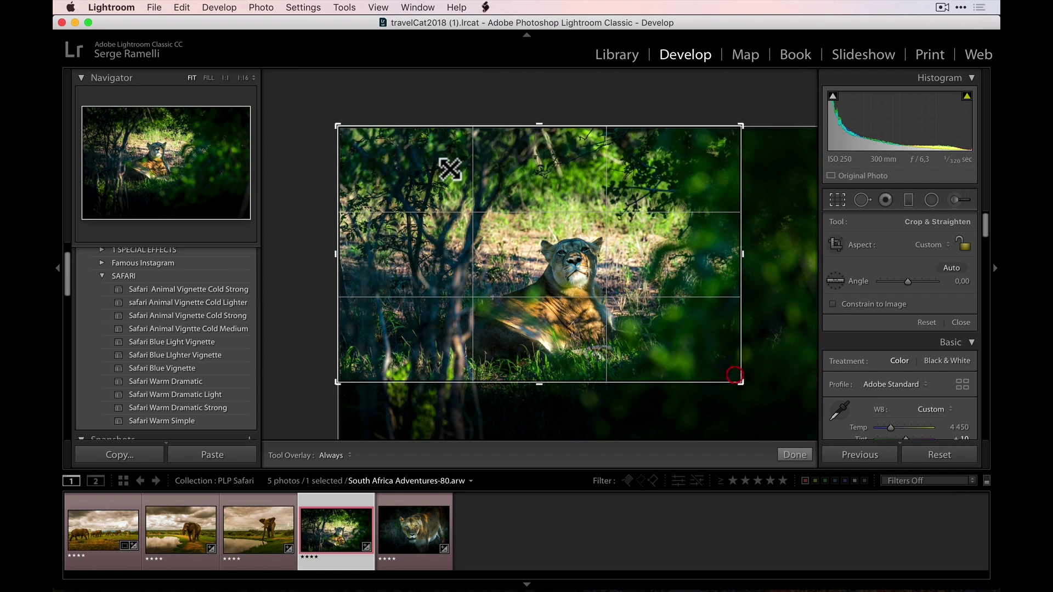
left_click_drag(341, 124, 372, 144)
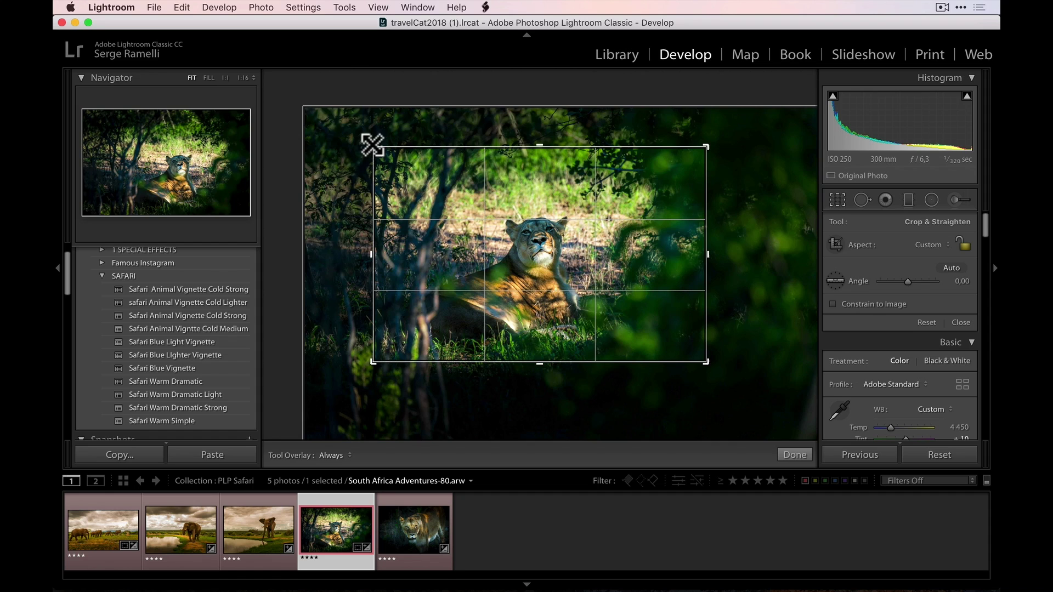
left_click_drag(564, 253, 495, 237)
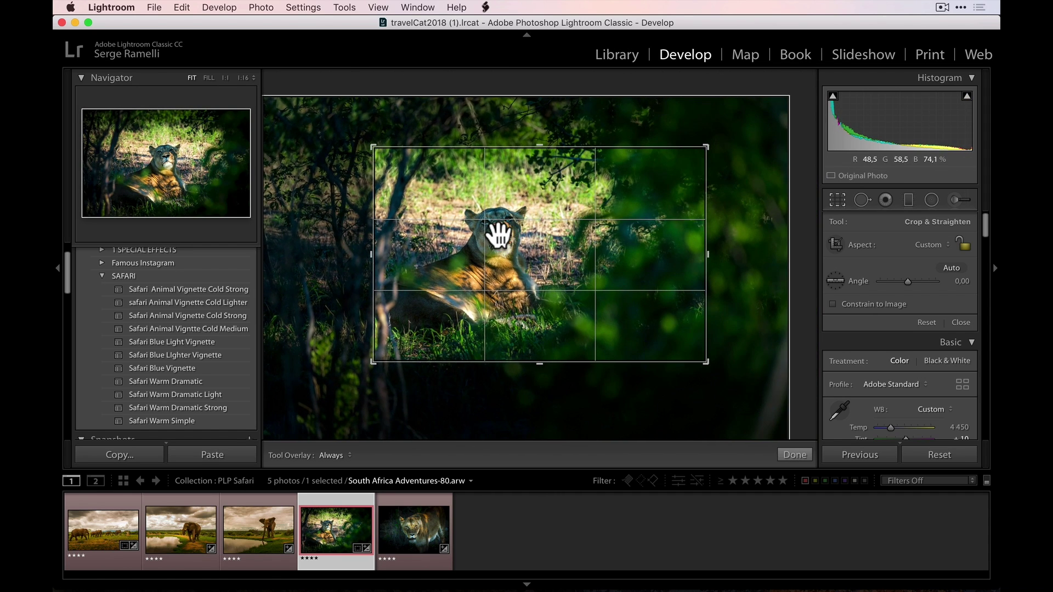
key("Return")
left_click(453, 207)
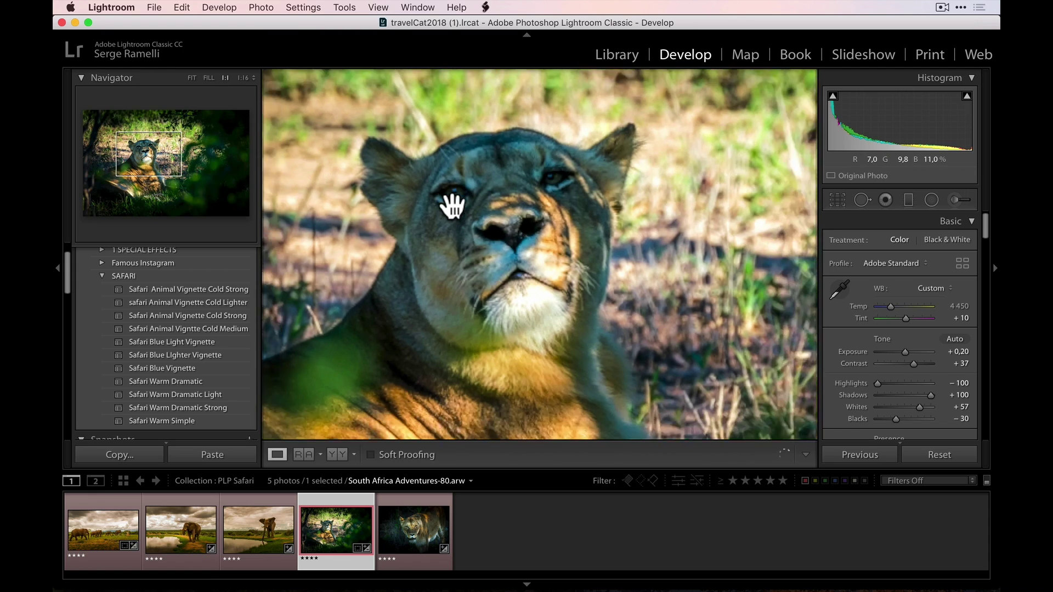
left_click(564, 245)
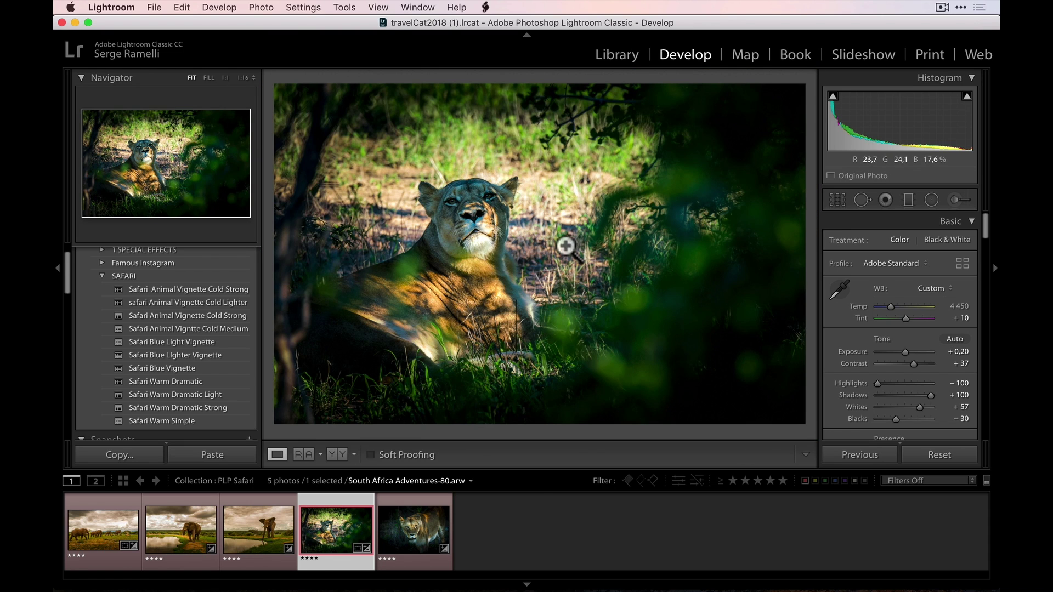
Step: Open the last lioness photo, reset its develop settings, and apply the Safari Warm Dramatic Light preset
left_click(430, 546)
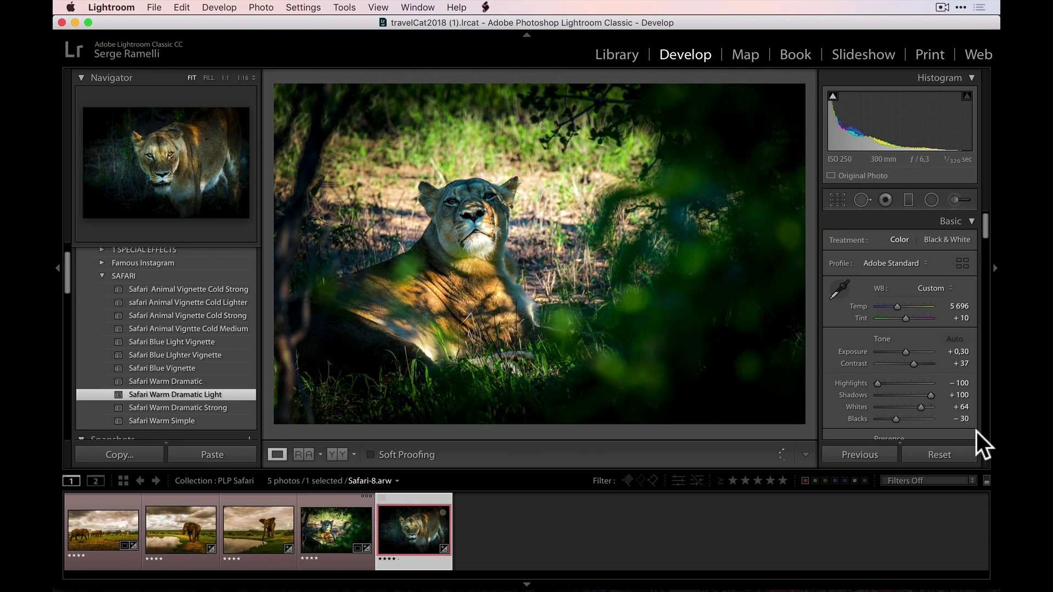
left_click(952, 452)
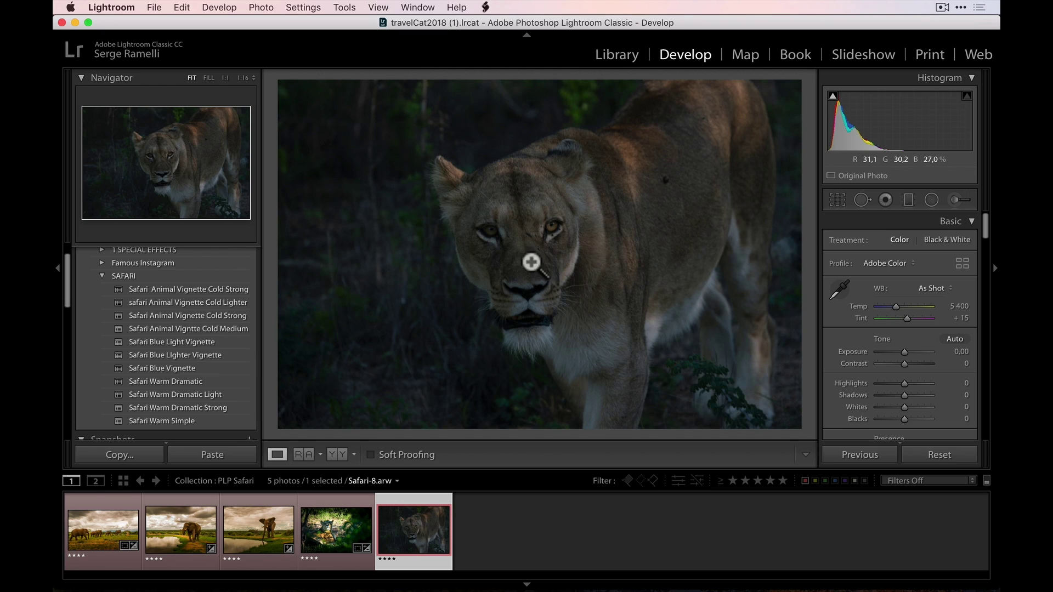
mouse_move(68, 277)
left_mouse_down()
mouse_move(68, 290)
mouse_move(70, 274)
left_mouse_up()
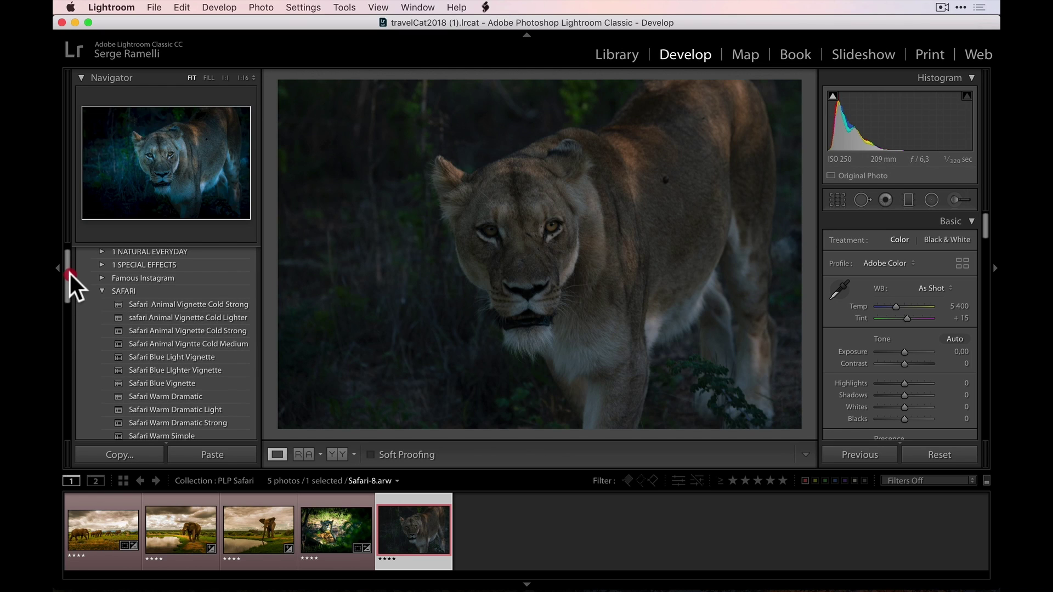
left_click(185, 301)
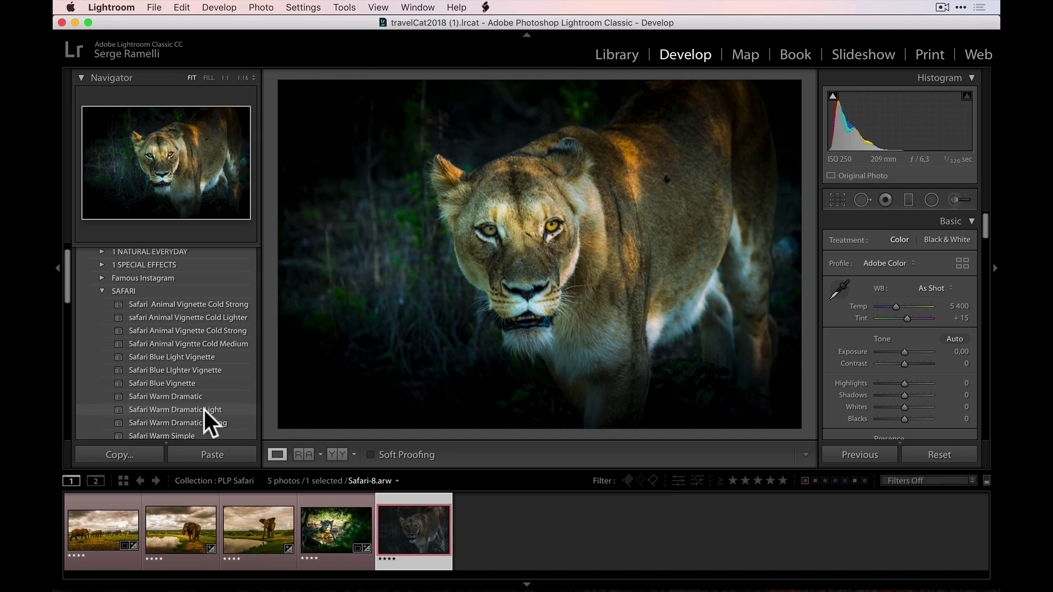
left_click(206, 411)
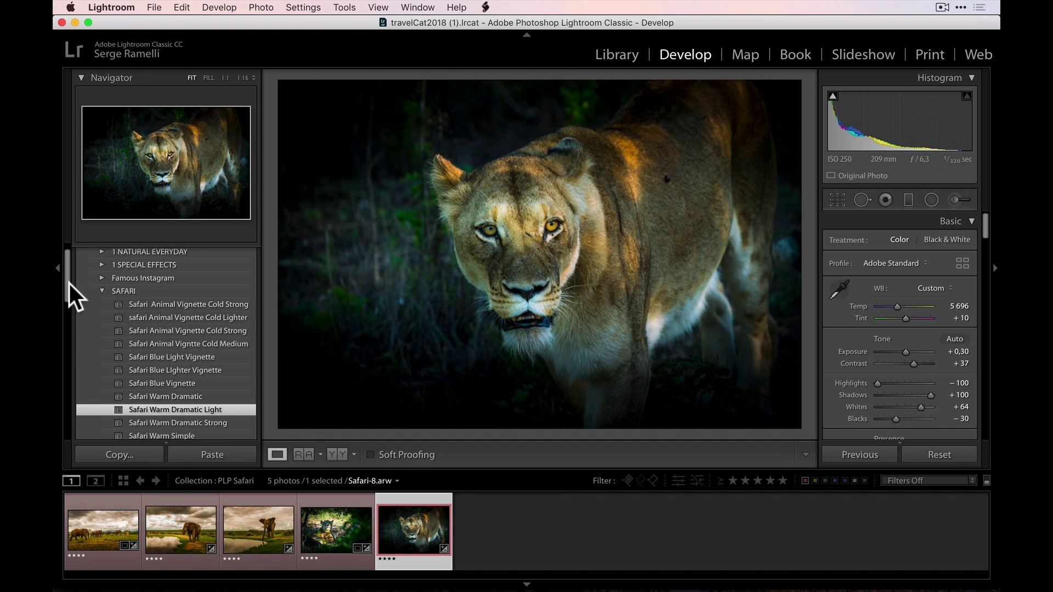
Step: Open the preset import dialog, select all the .xmp files in the SAFARI folder, and cancel the import
left_click_drag(69, 284, 66, 274)
left_click(250, 251)
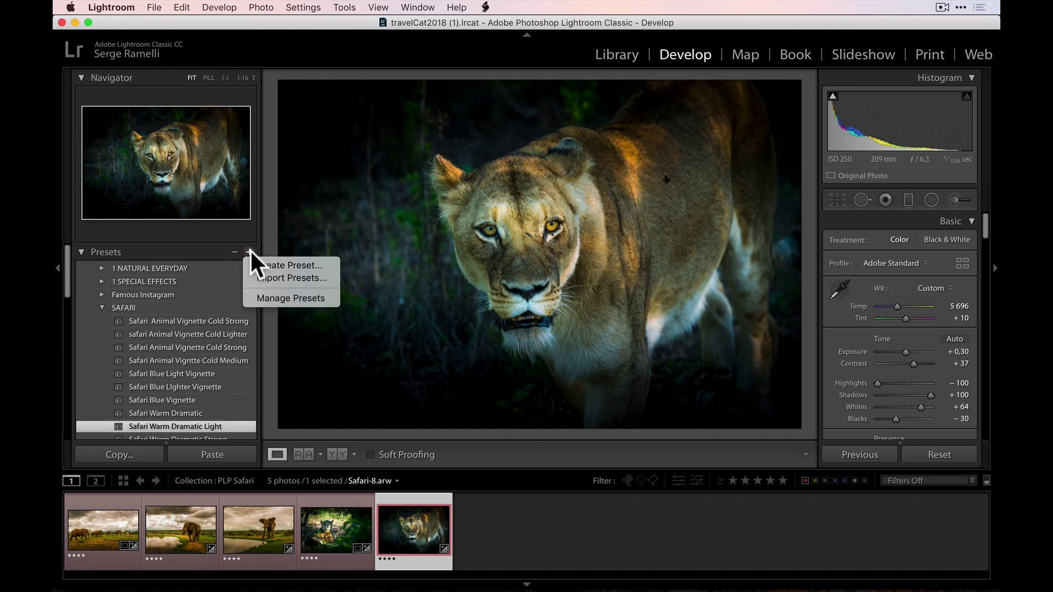
left_click(295, 280)
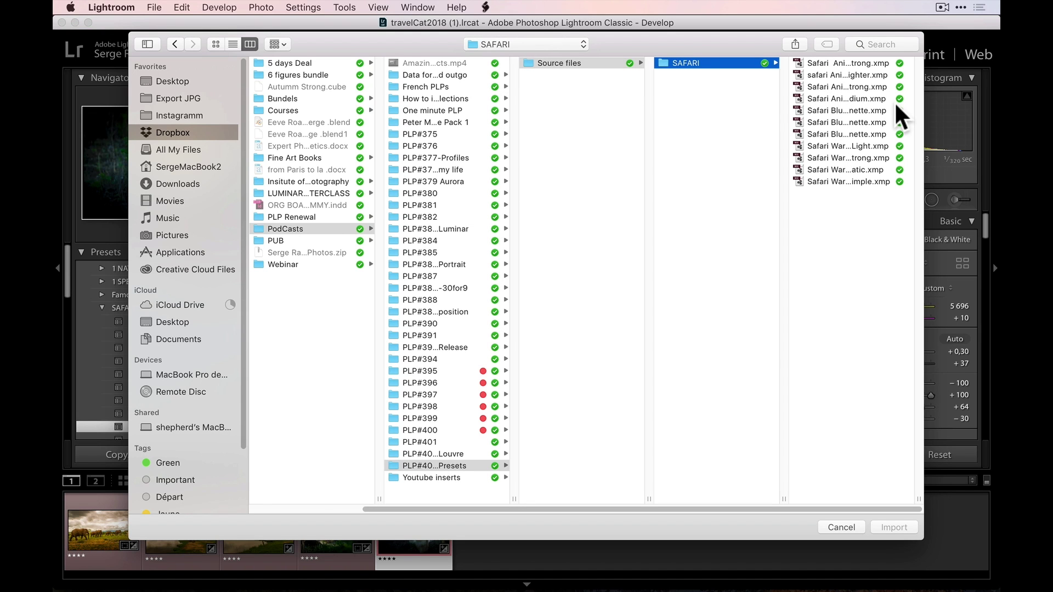
left_click(826, 62)
left_click(745, 182, "shift")
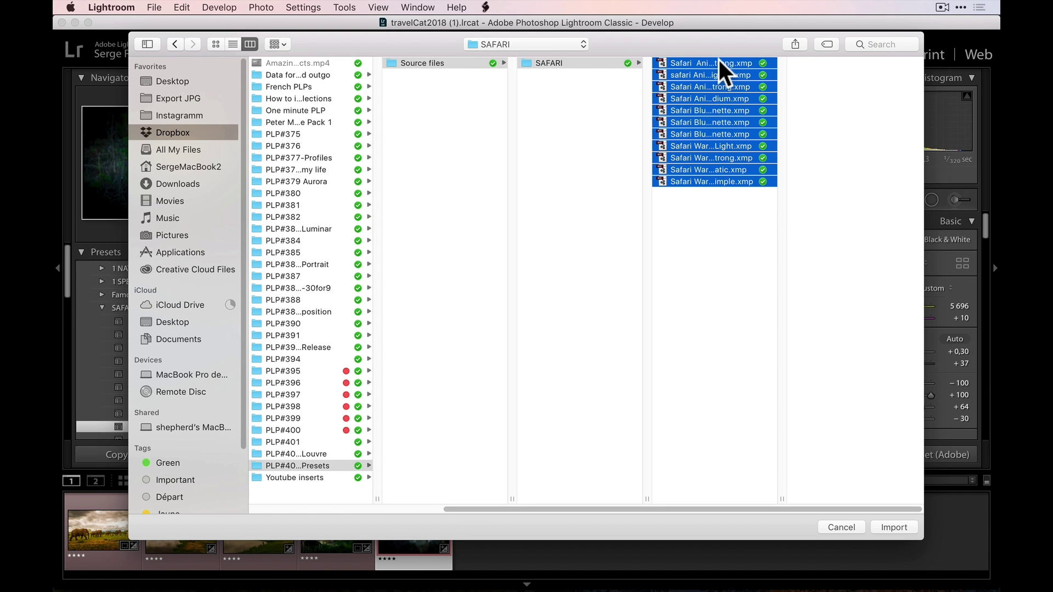
left_click(849, 527)
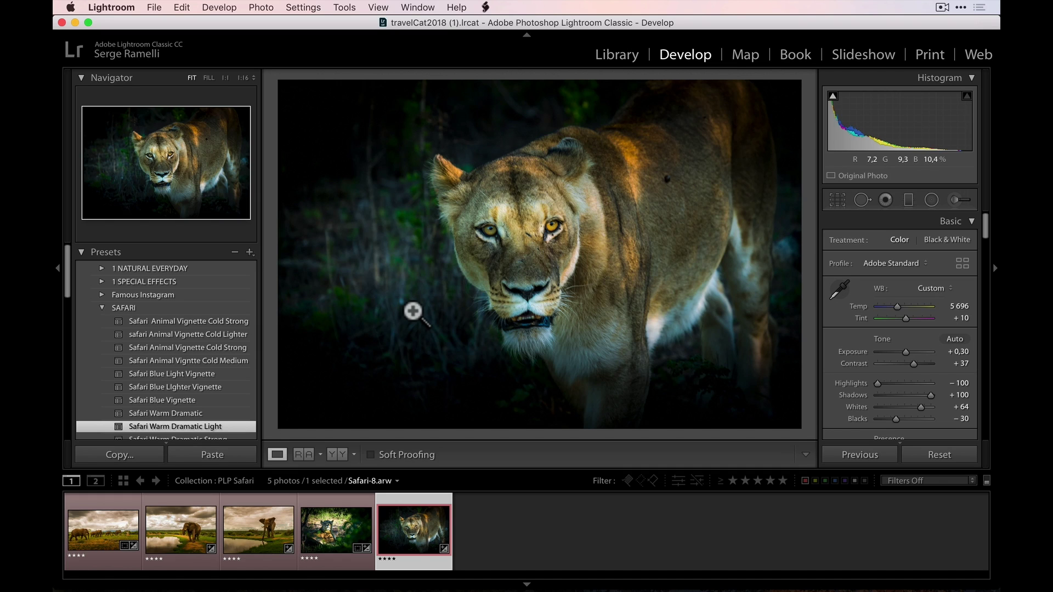
Step: Switch to Adobe Lightroom CC and show the edit controls and preset list for the black-and-white gondola photo
key("super+Tab")
left_click(713, 321)
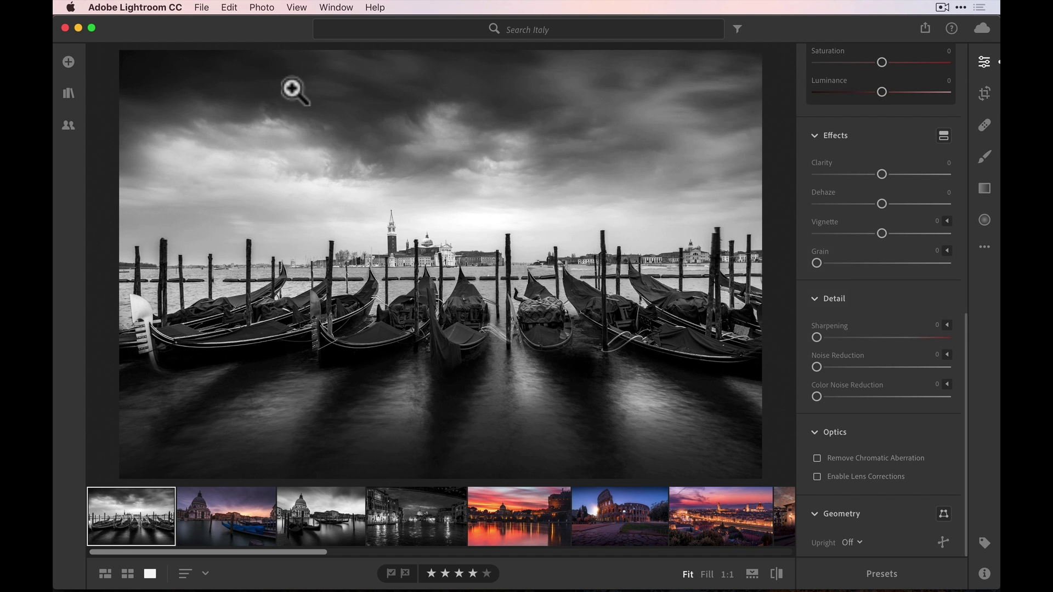
left_click(69, 92)
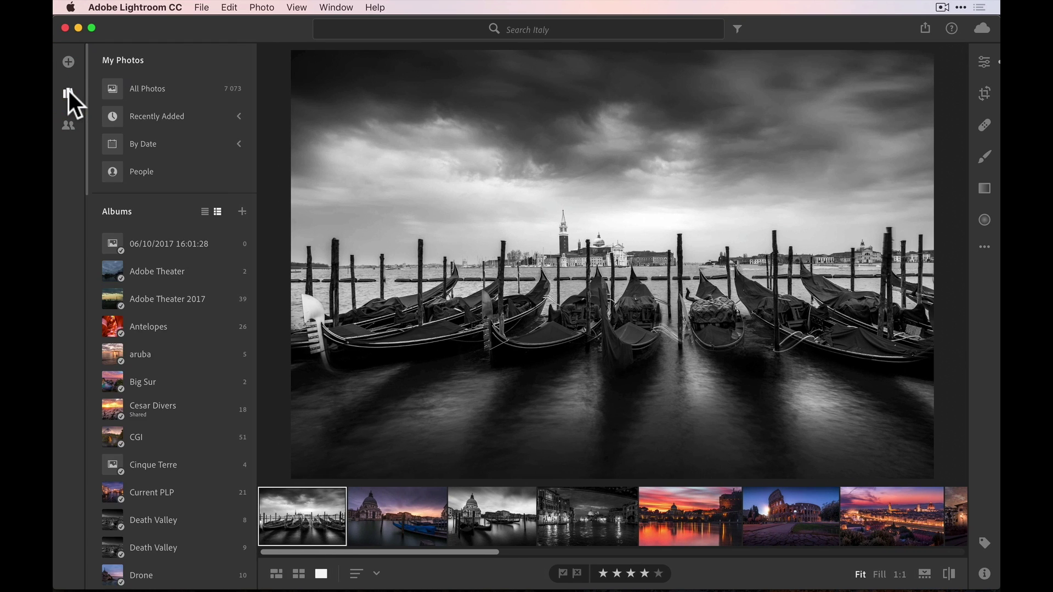
left_click(68, 92)
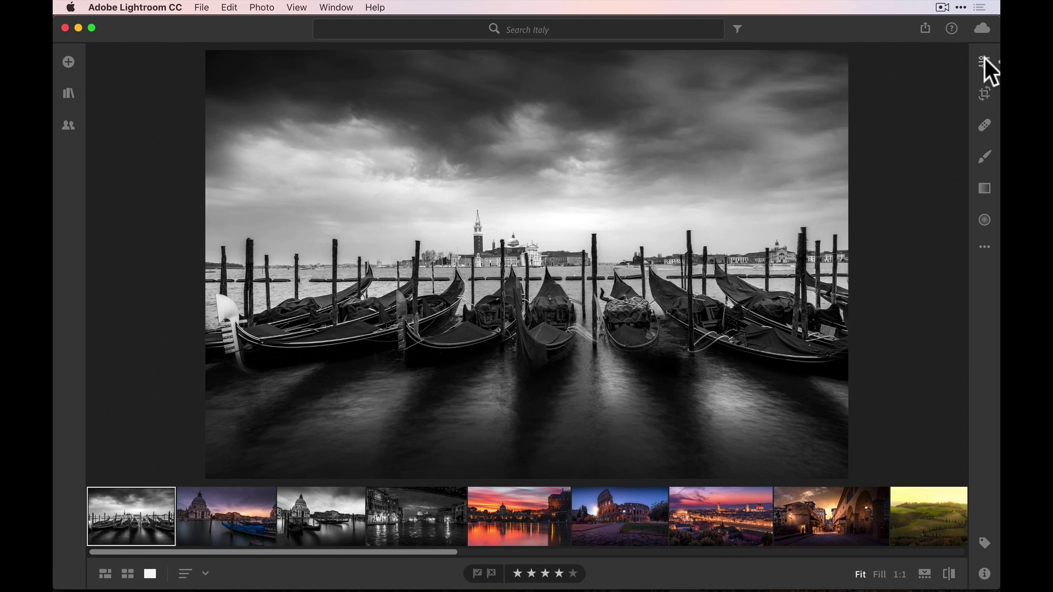
left_click(985, 58)
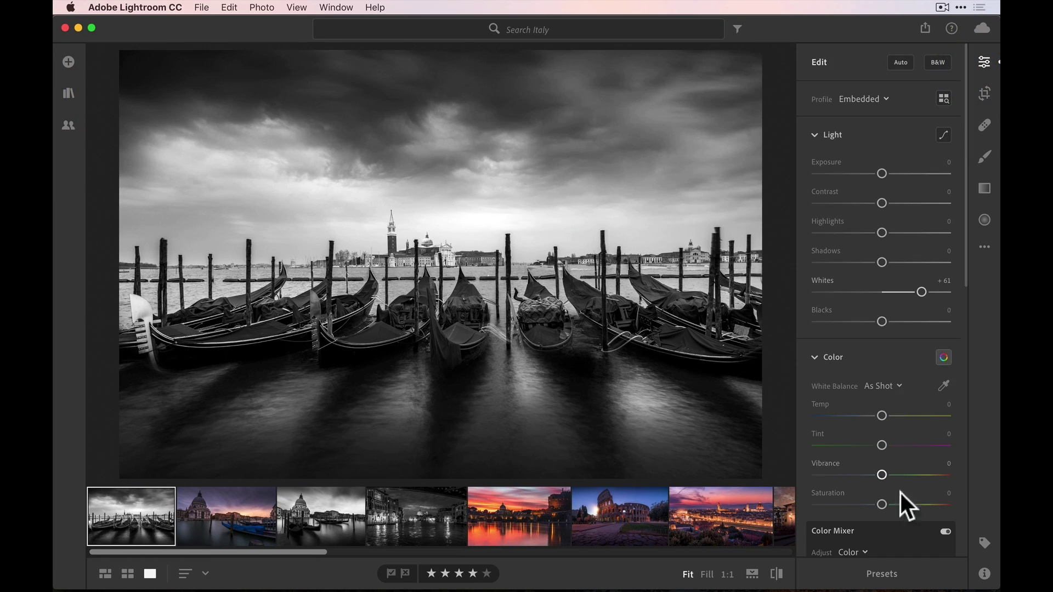
left_click(882, 573)
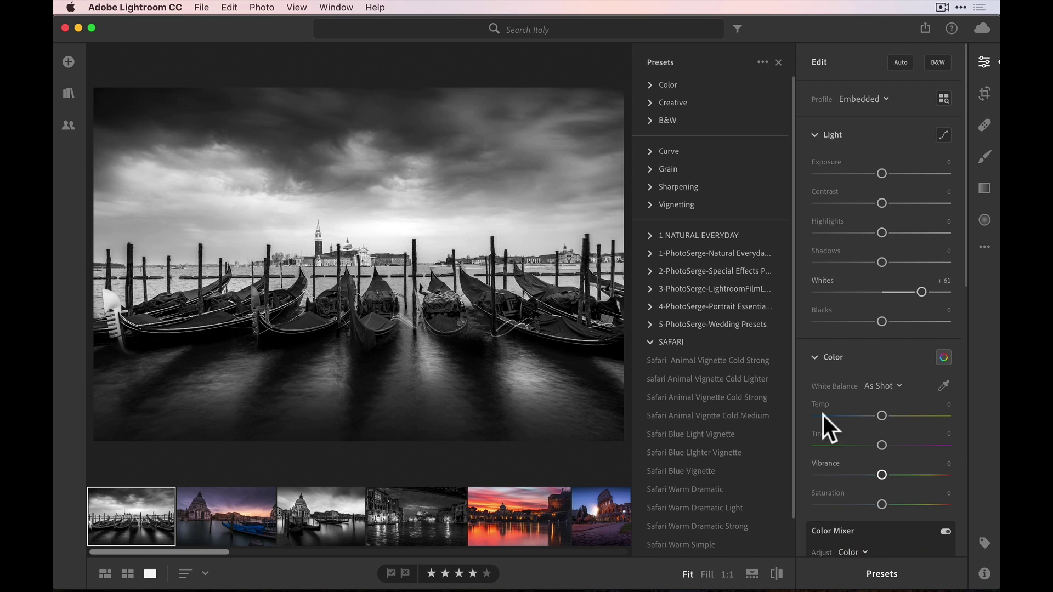
Step: Start a preset import in Lightroom CC, select all the SAFARI .xmp files, and cancel it
left_click(762, 62)
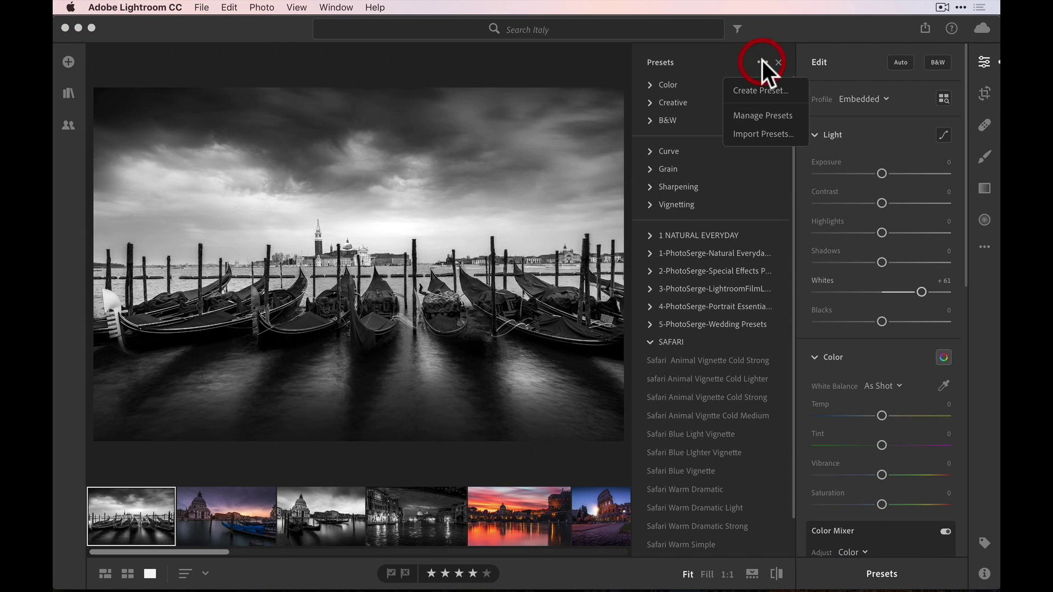
left_click(761, 132)
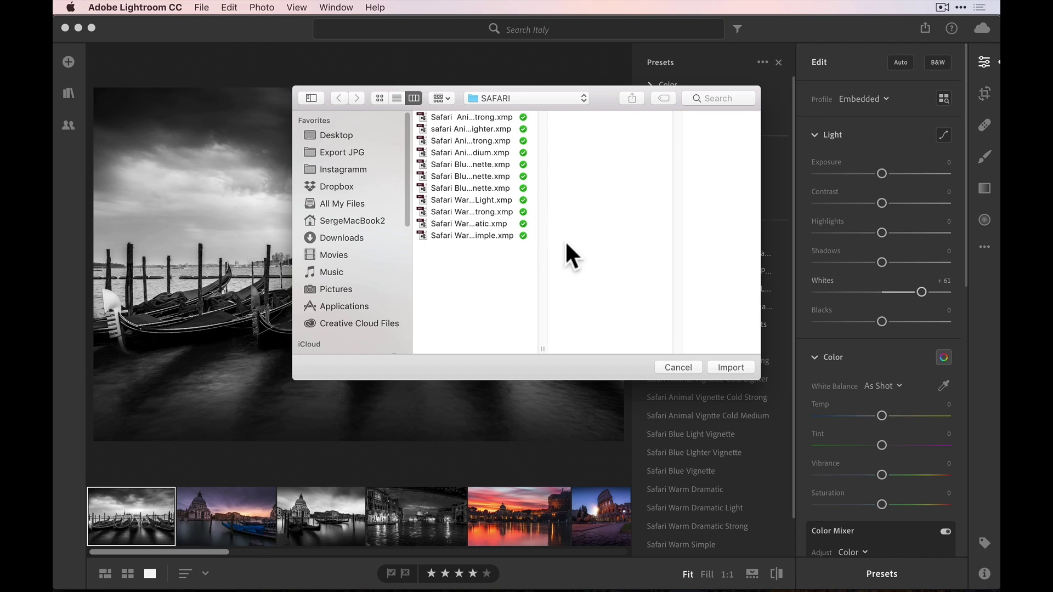
left_click(495, 117)
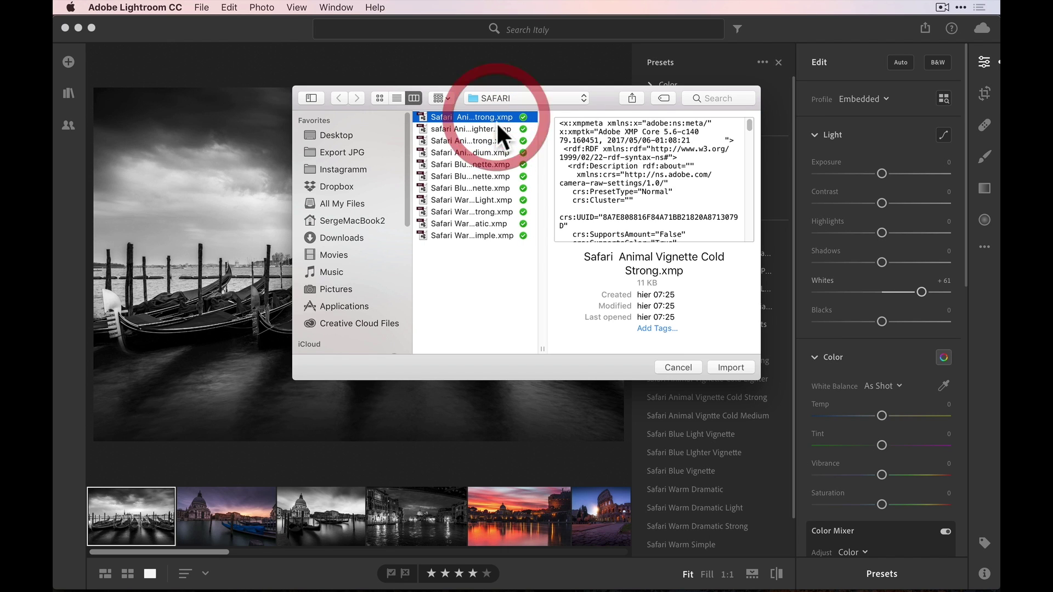
left_click(483, 235, "shift")
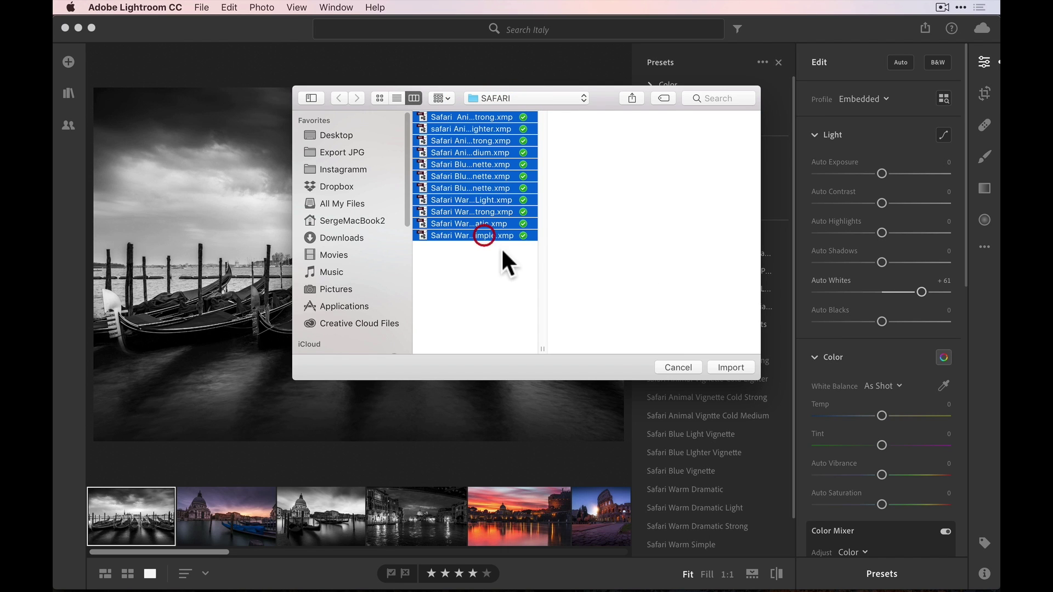
left_click(683, 367)
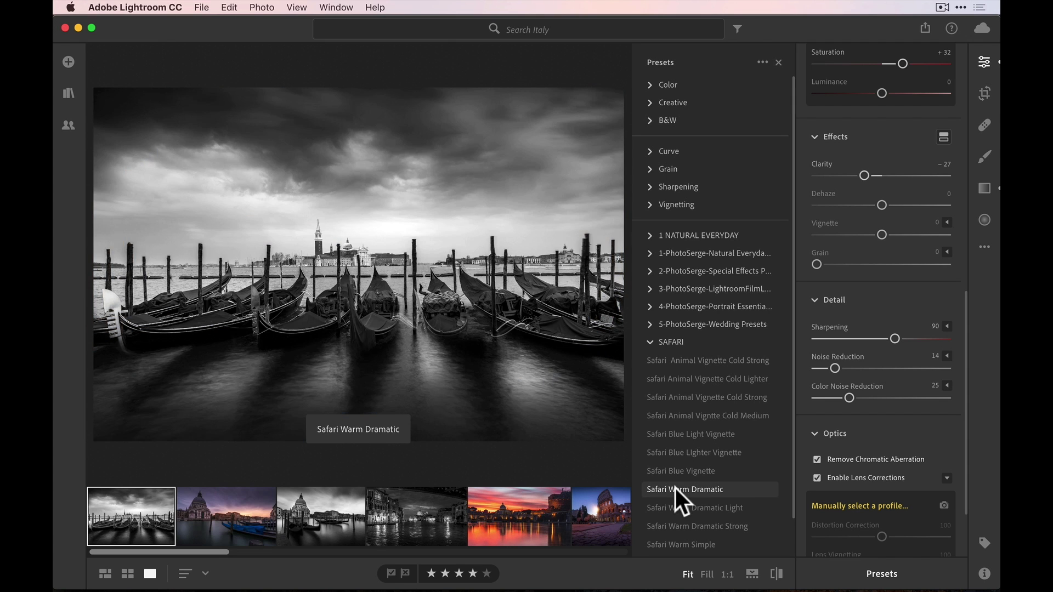
Step: Preview the Safari Warm Dramatic and Safari Warm Dramatic Light presets on the gondola photo
left_click(676, 488)
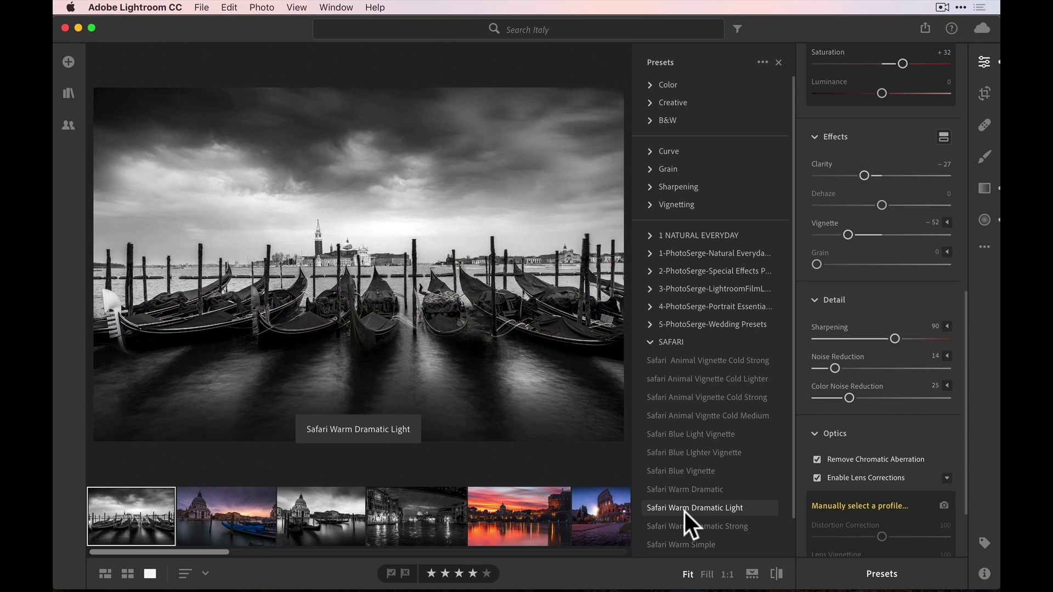